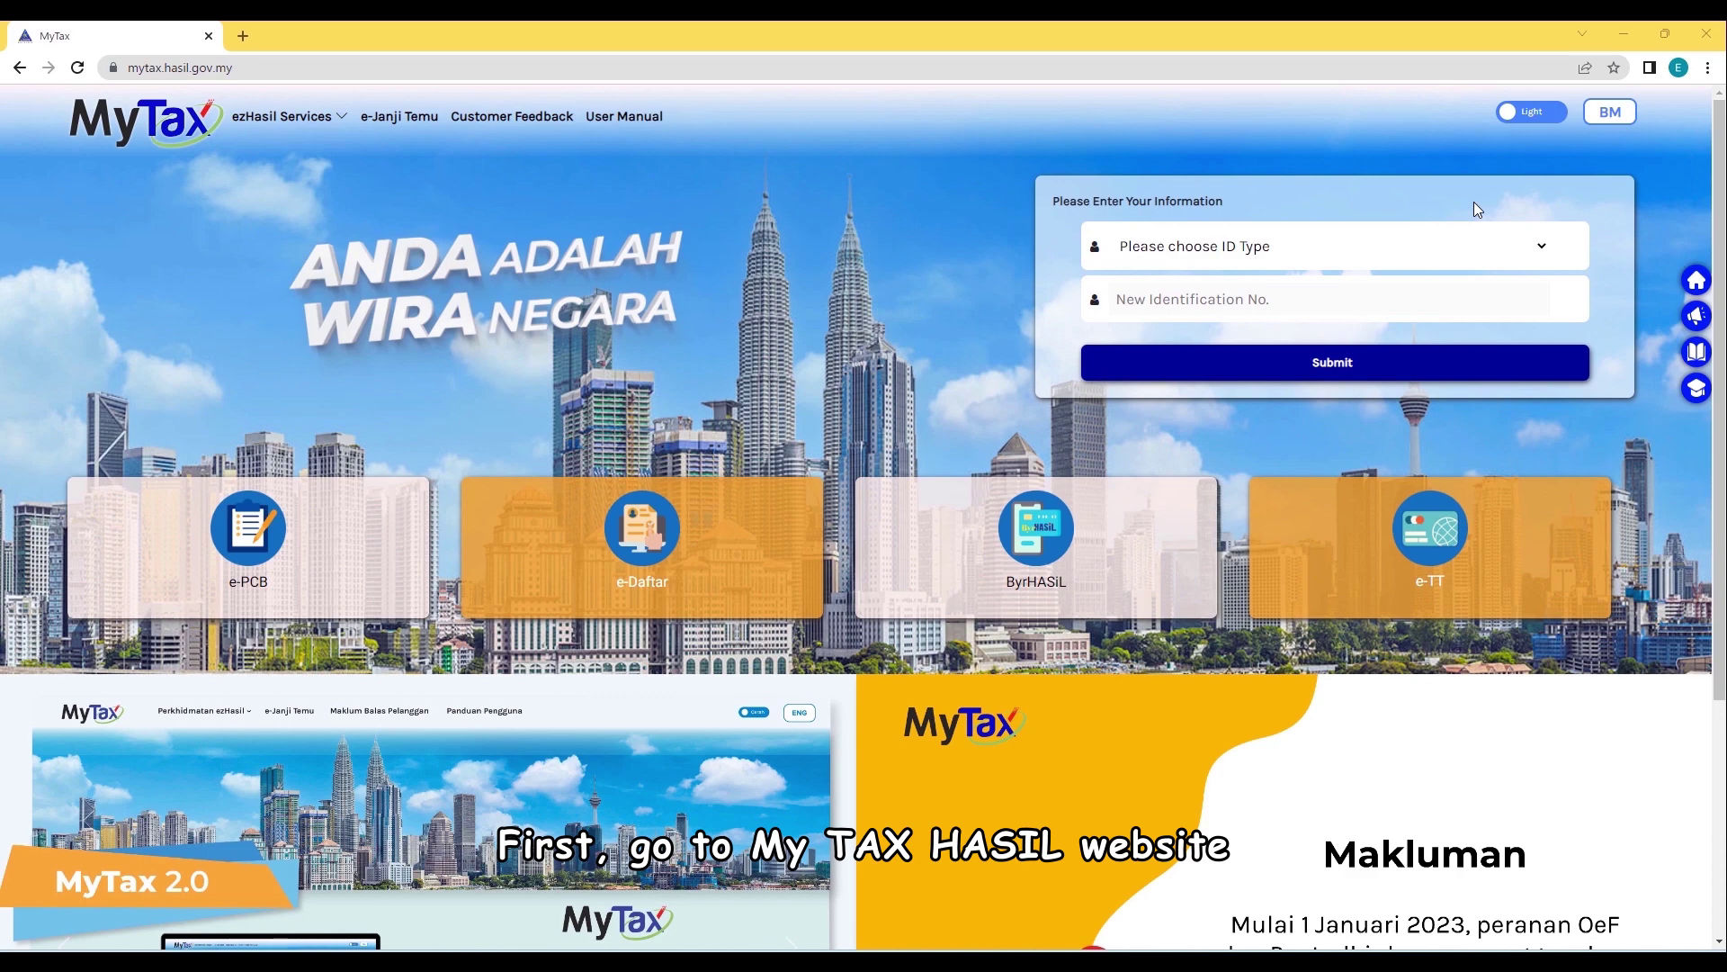
Step: Log in to MyTax with an identification card number and password
left_click(1538, 247)
left_click(1462, 294)
left_click(1372, 312)
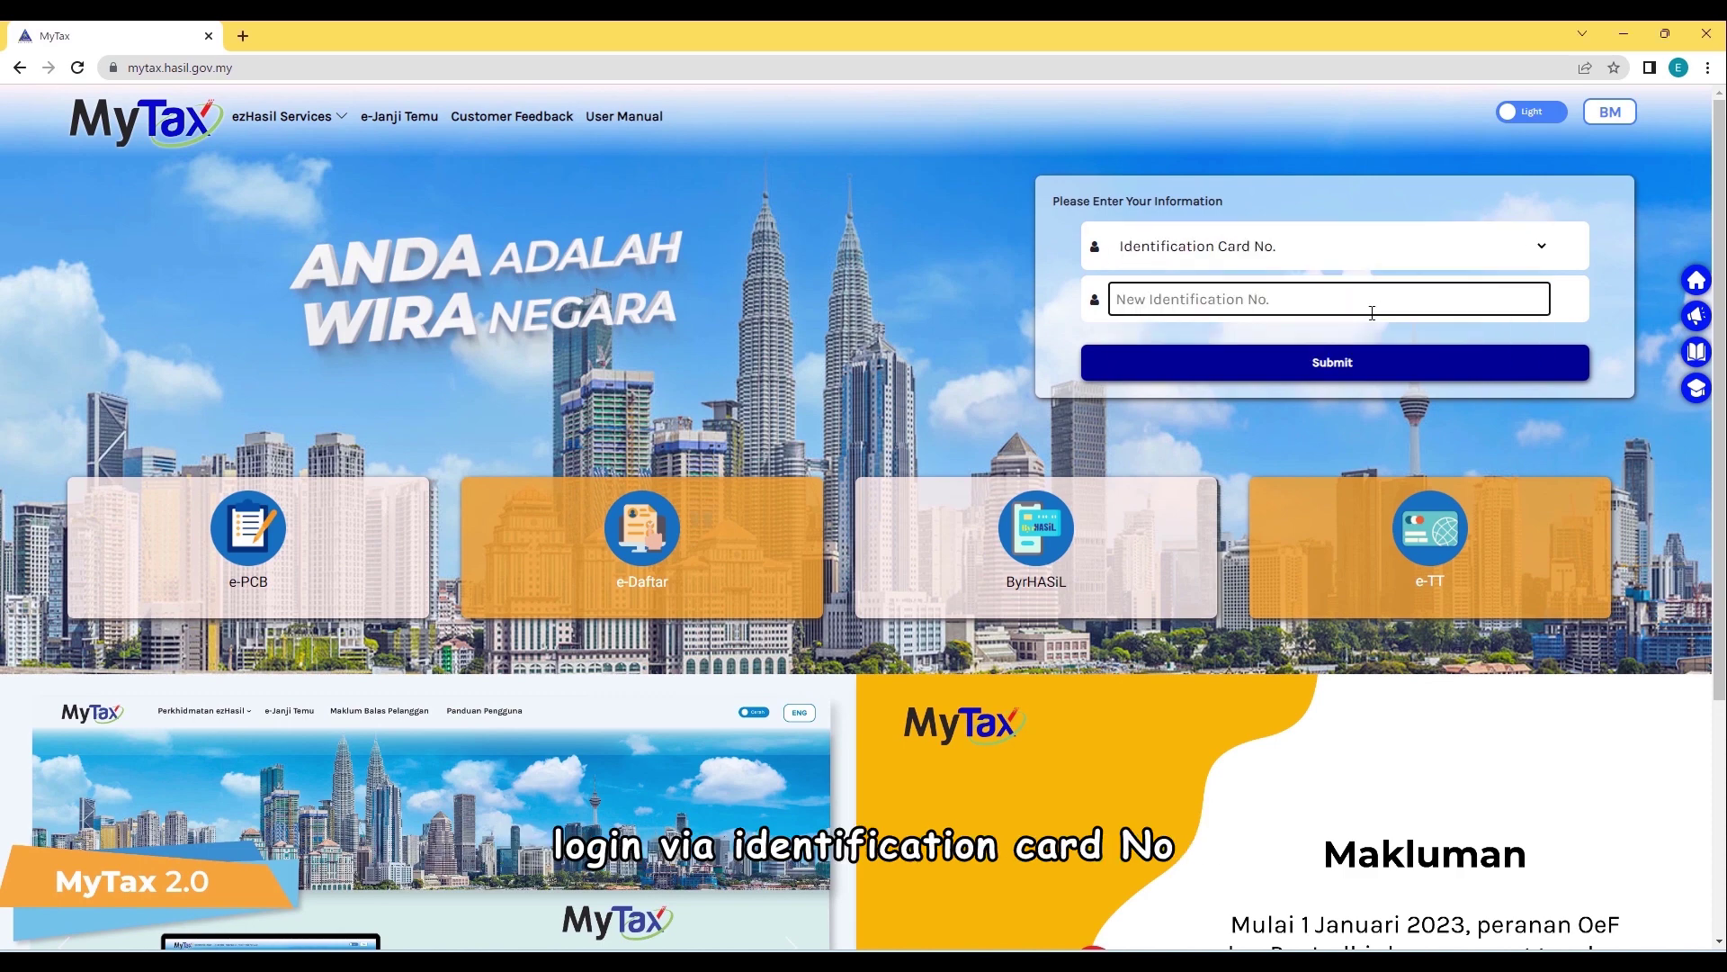
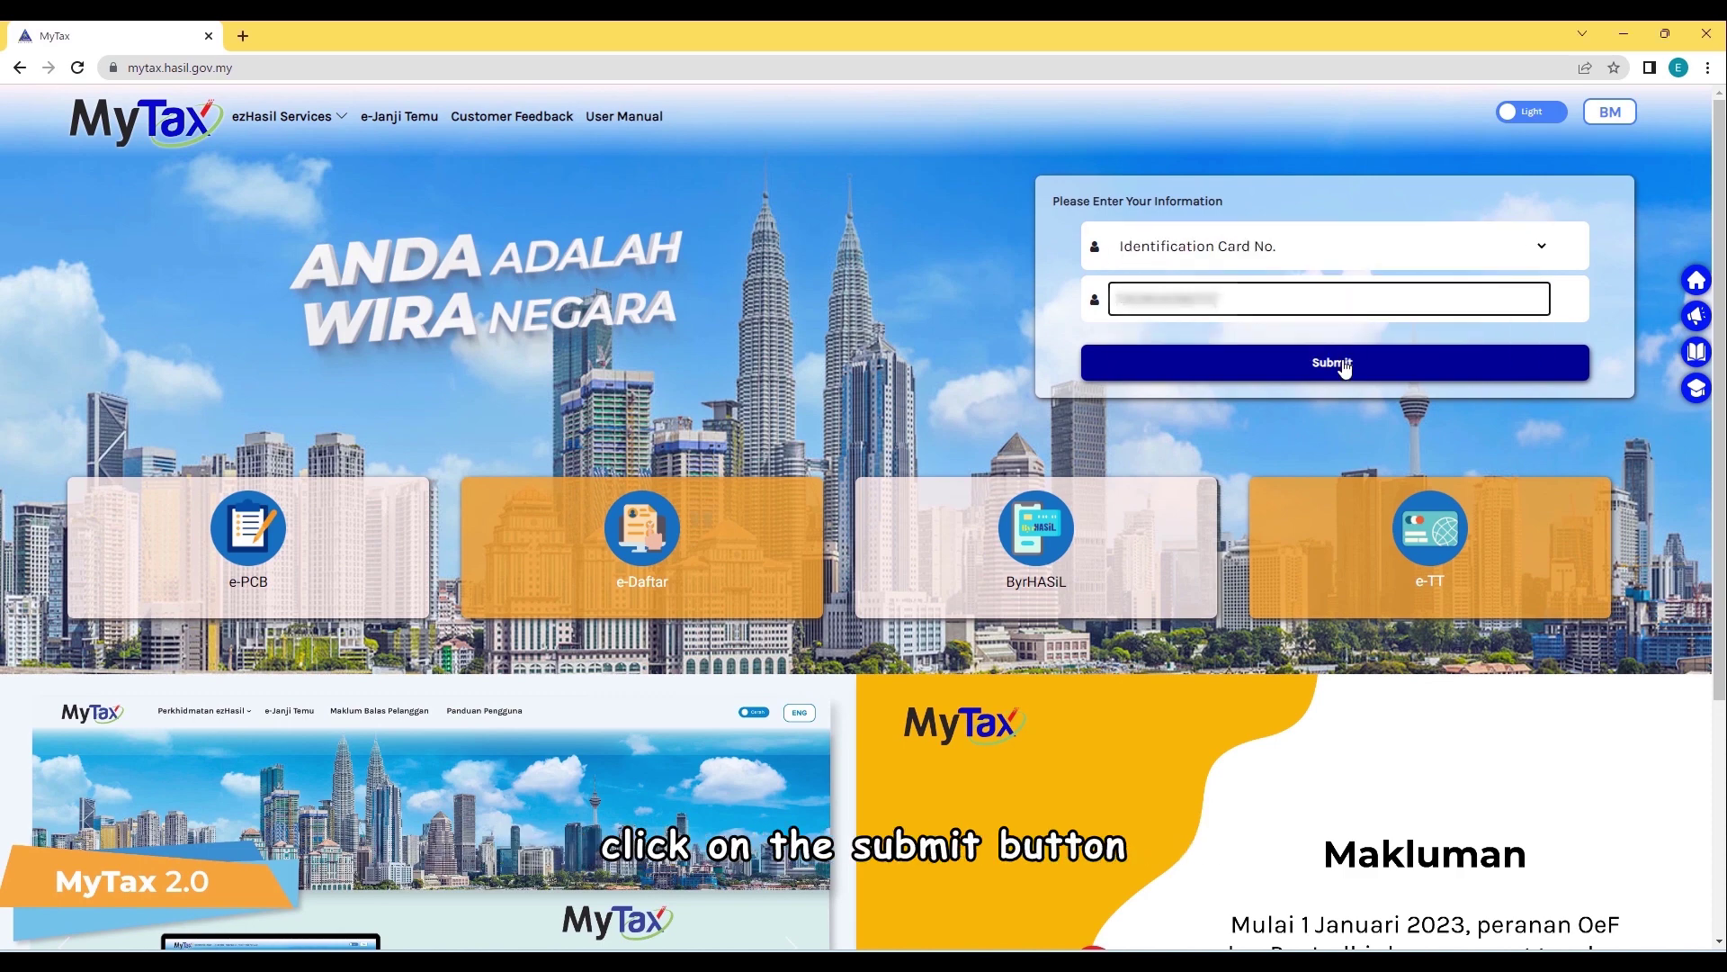
left_click(1333, 363)
left_click(1248, 288)
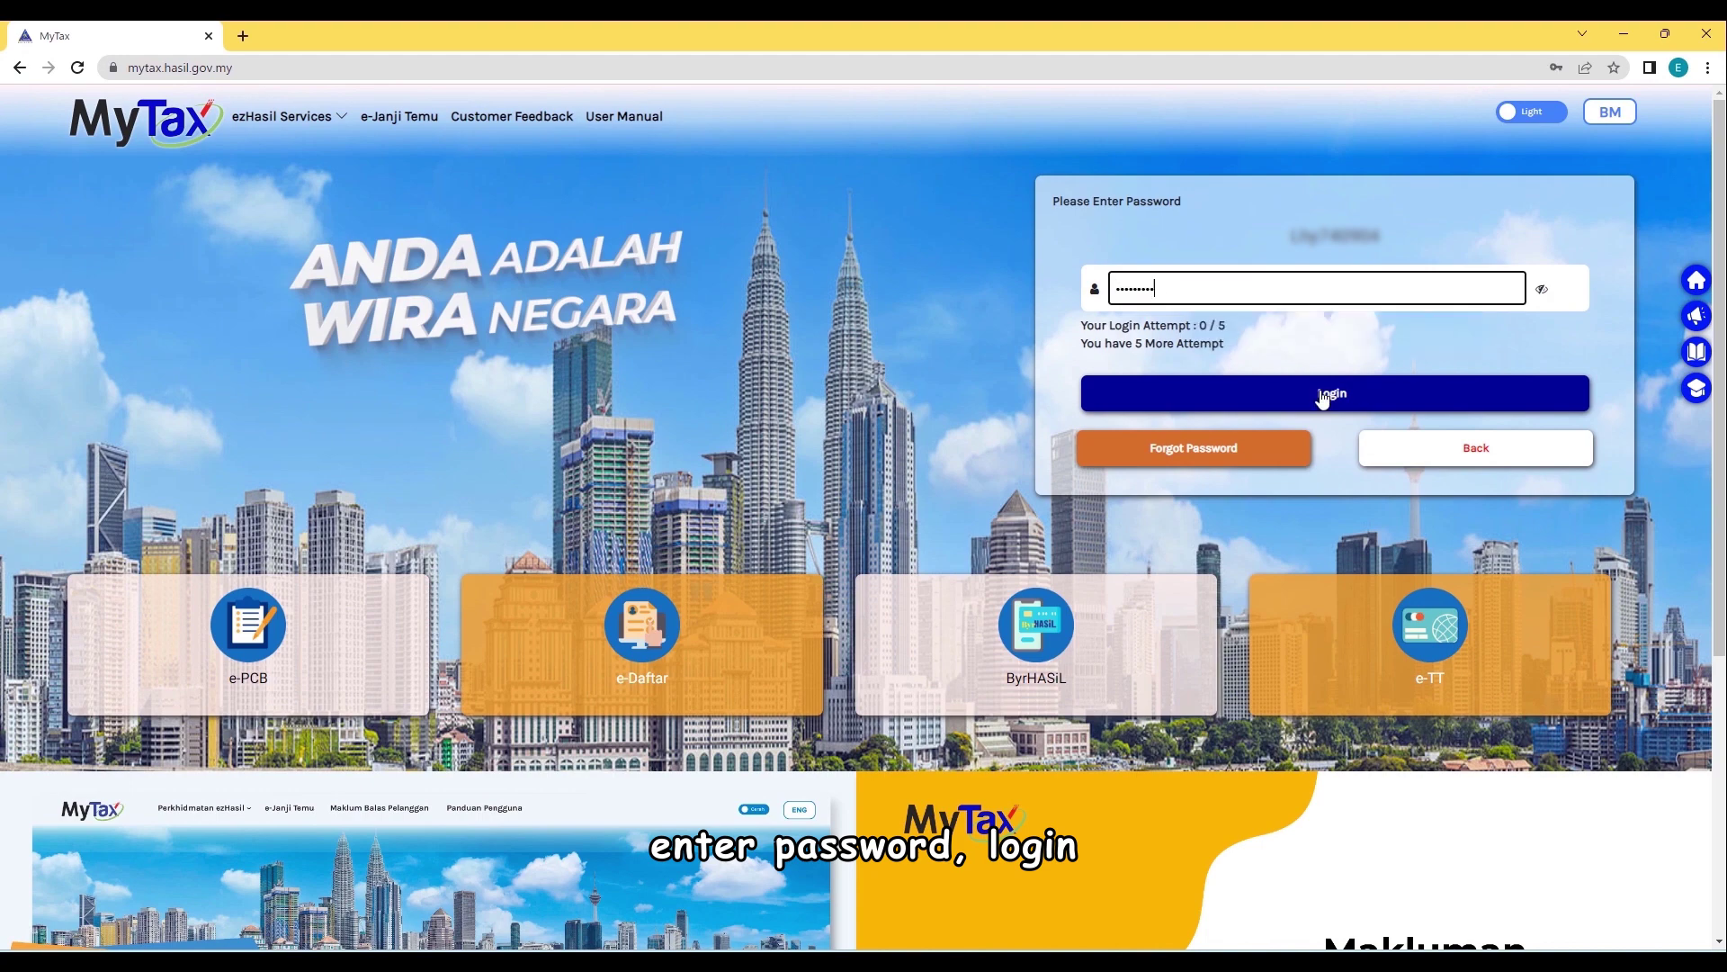
left_click(1323, 394)
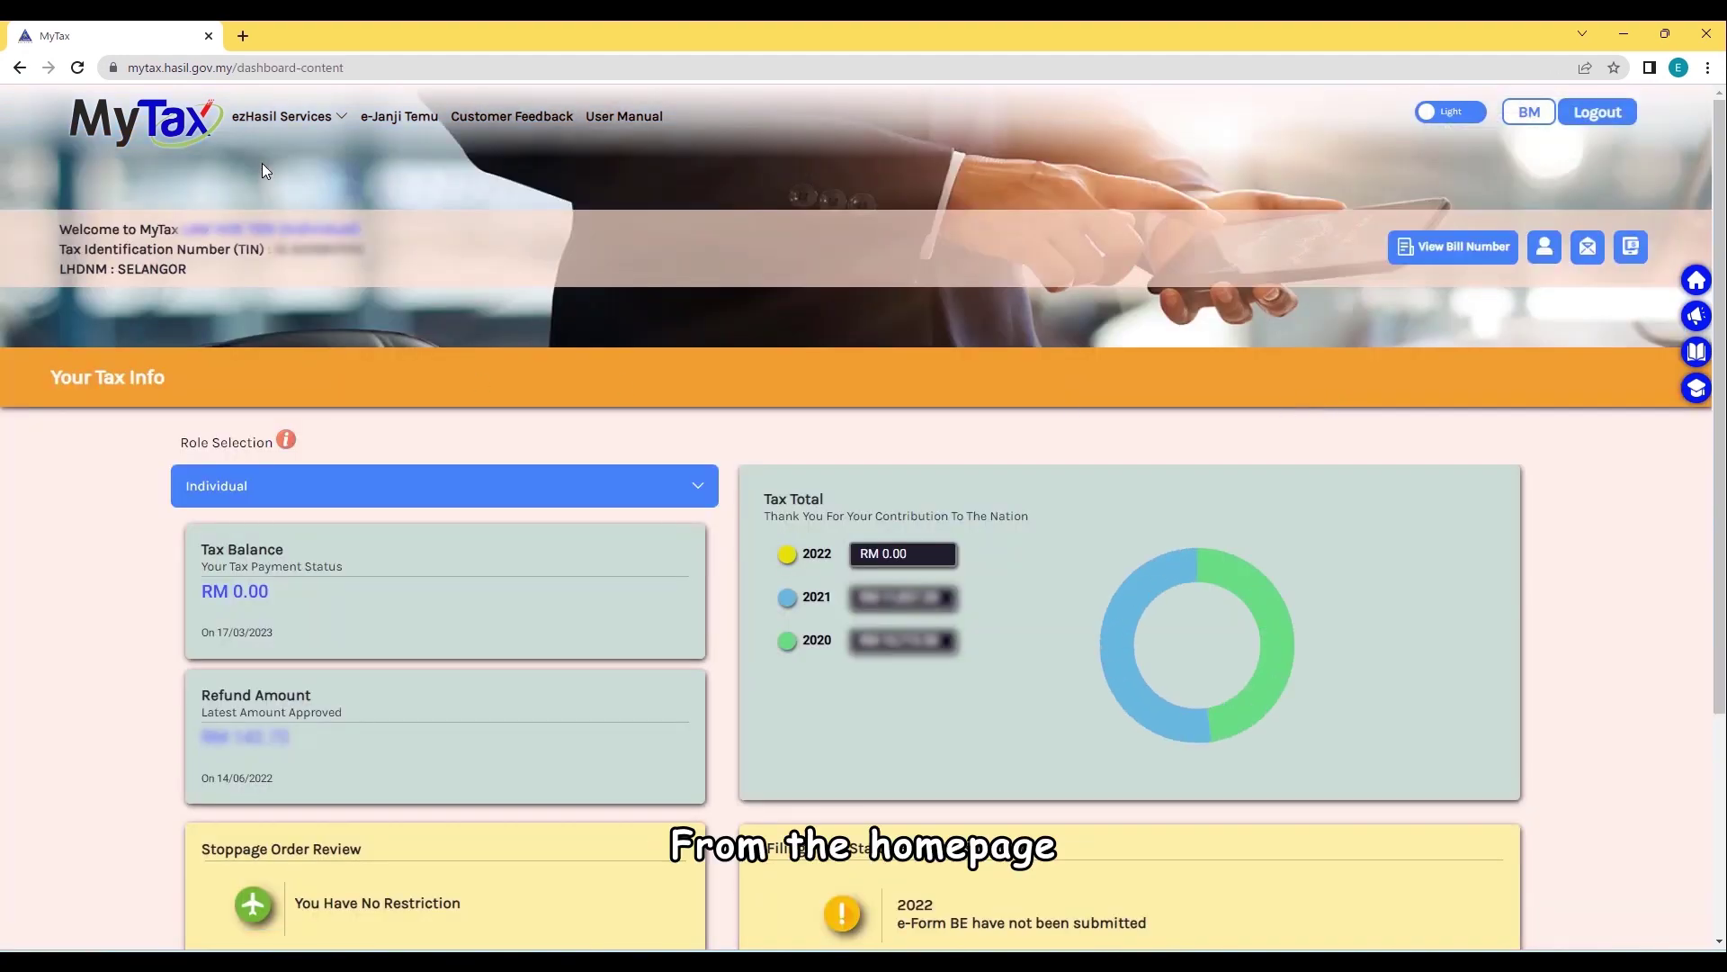
Step: Open e-Data Praisi/e-CP8D from ezHasil Services and confirm the pasted employer number
left_click(272, 129)
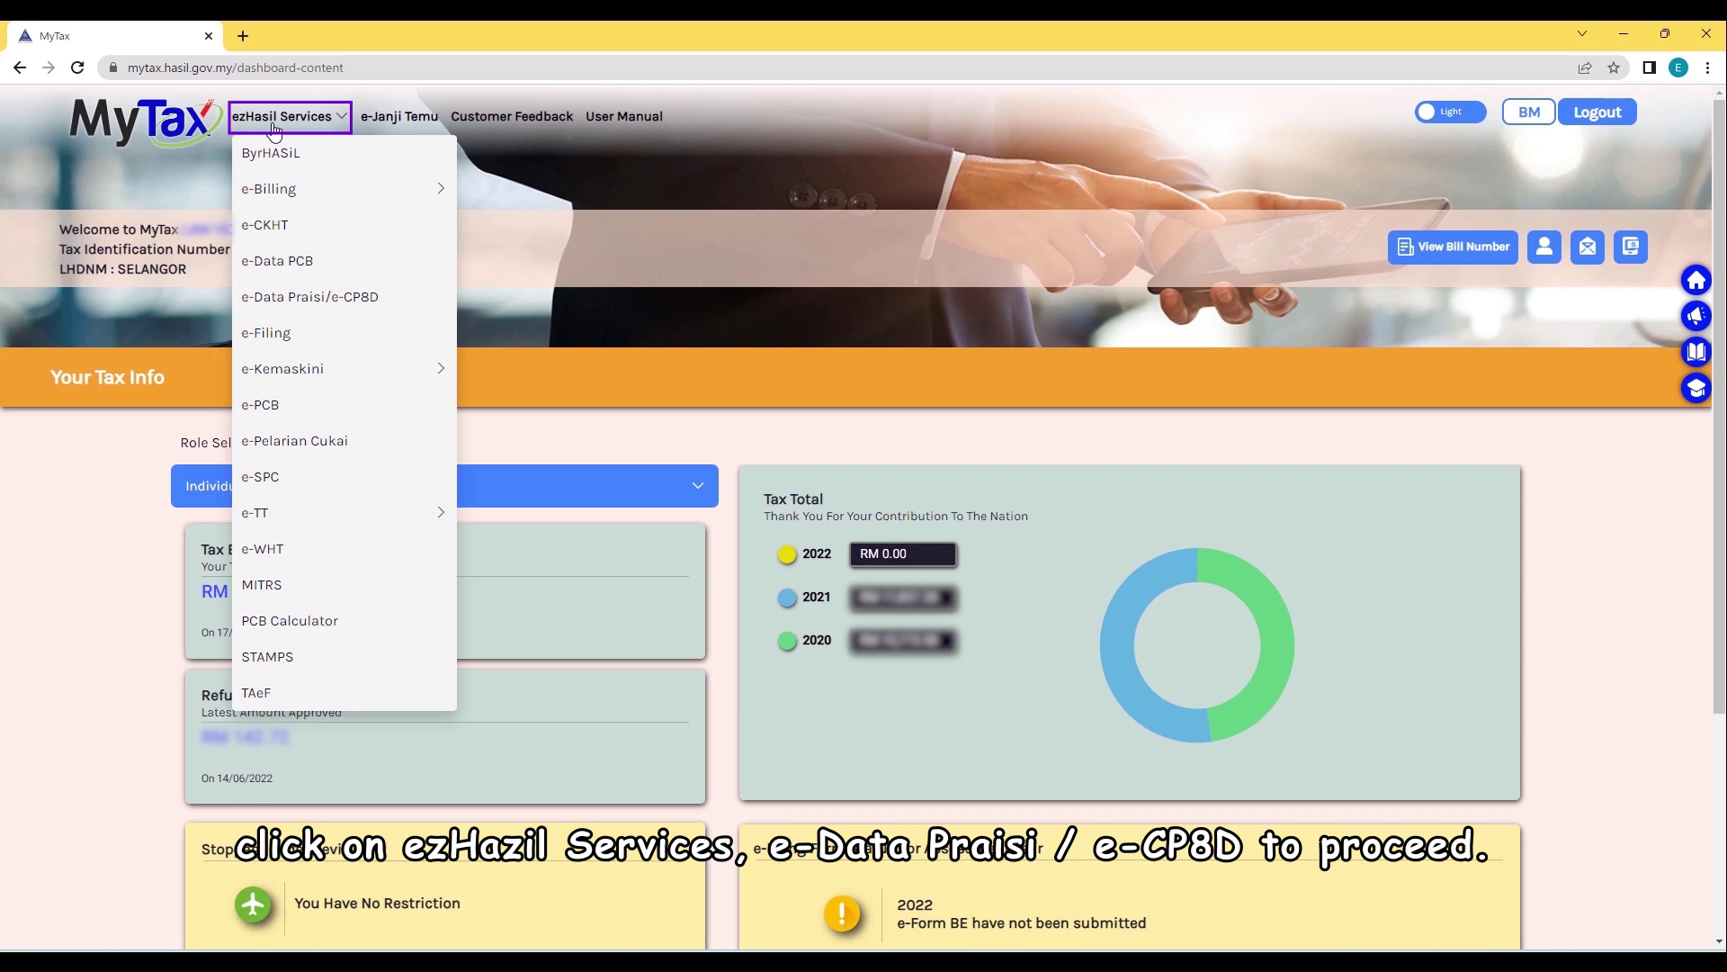
left_click(310, 298)
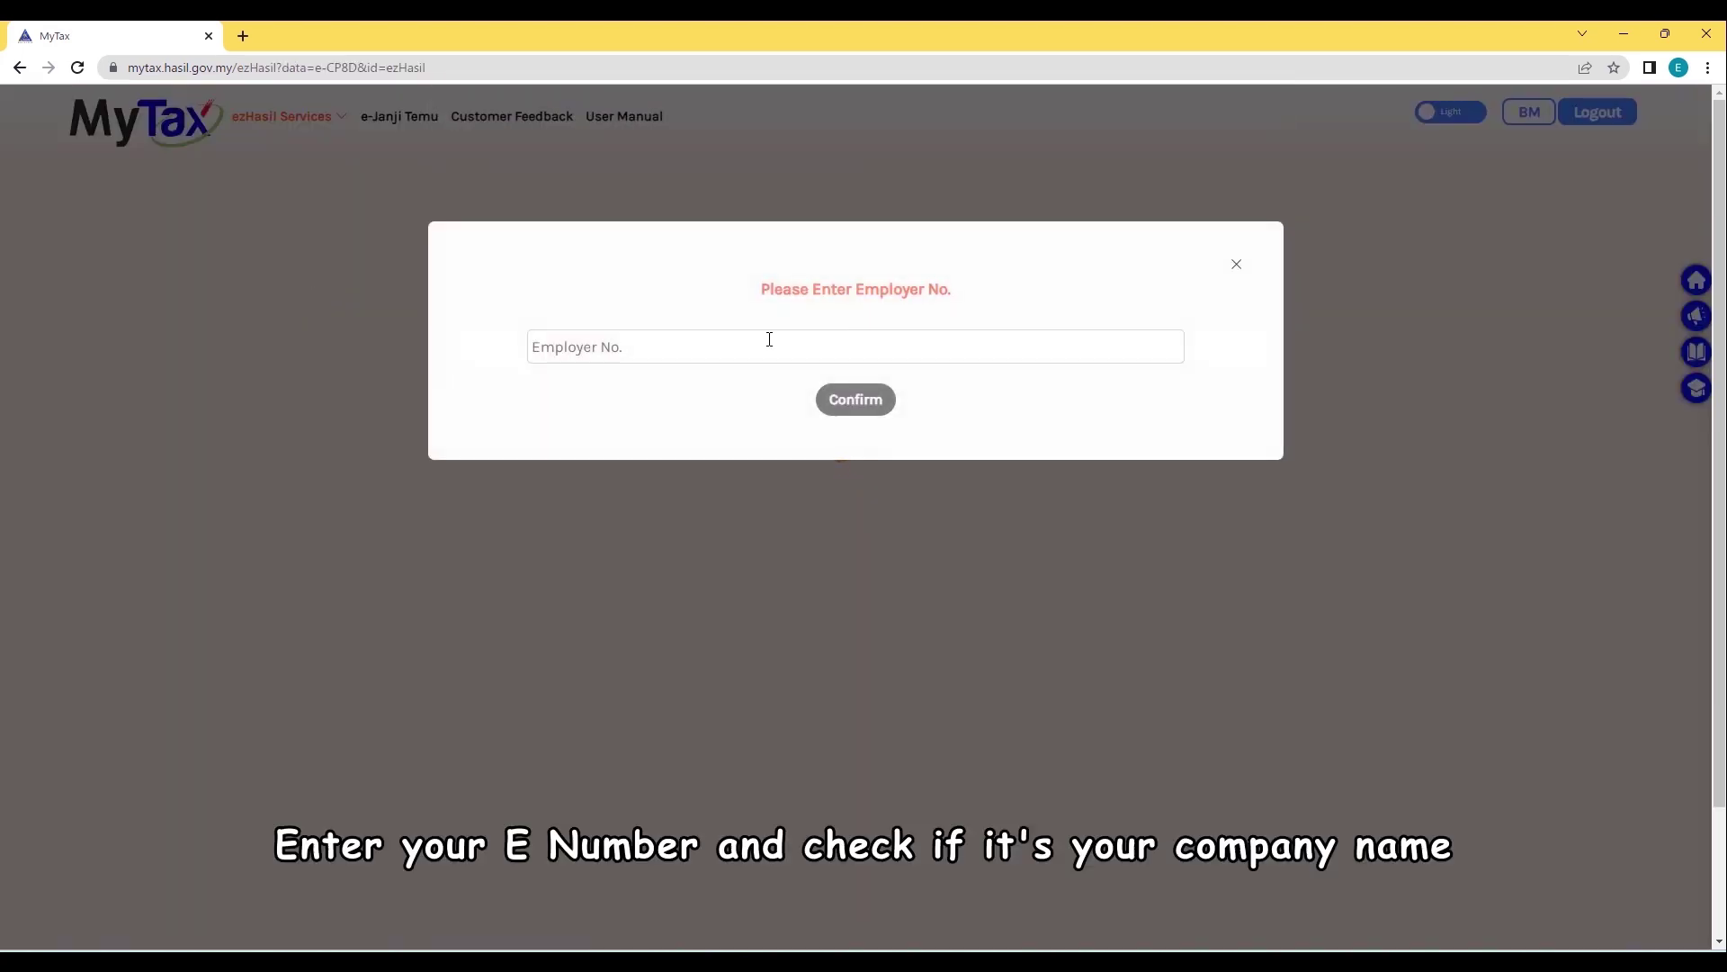
left_click(770, 345)
key("ctrl+v")
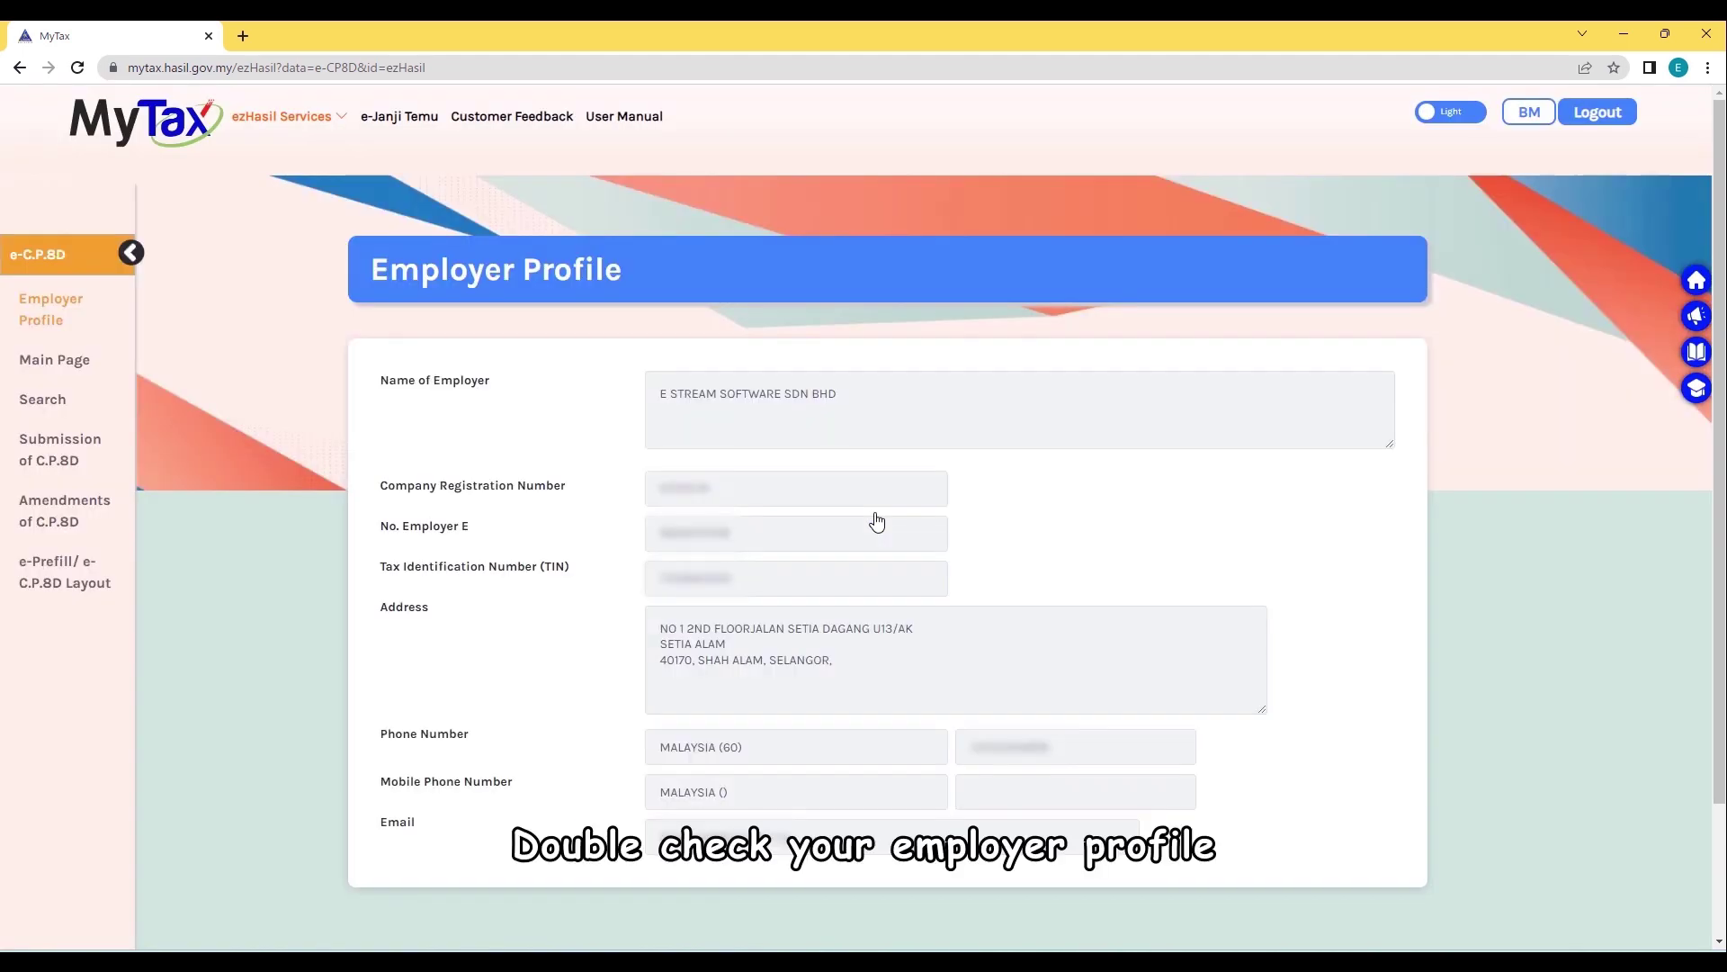
Step: Choose online-form C.P.8D submission and search for remuneration year 2022
left_click(60, 449)
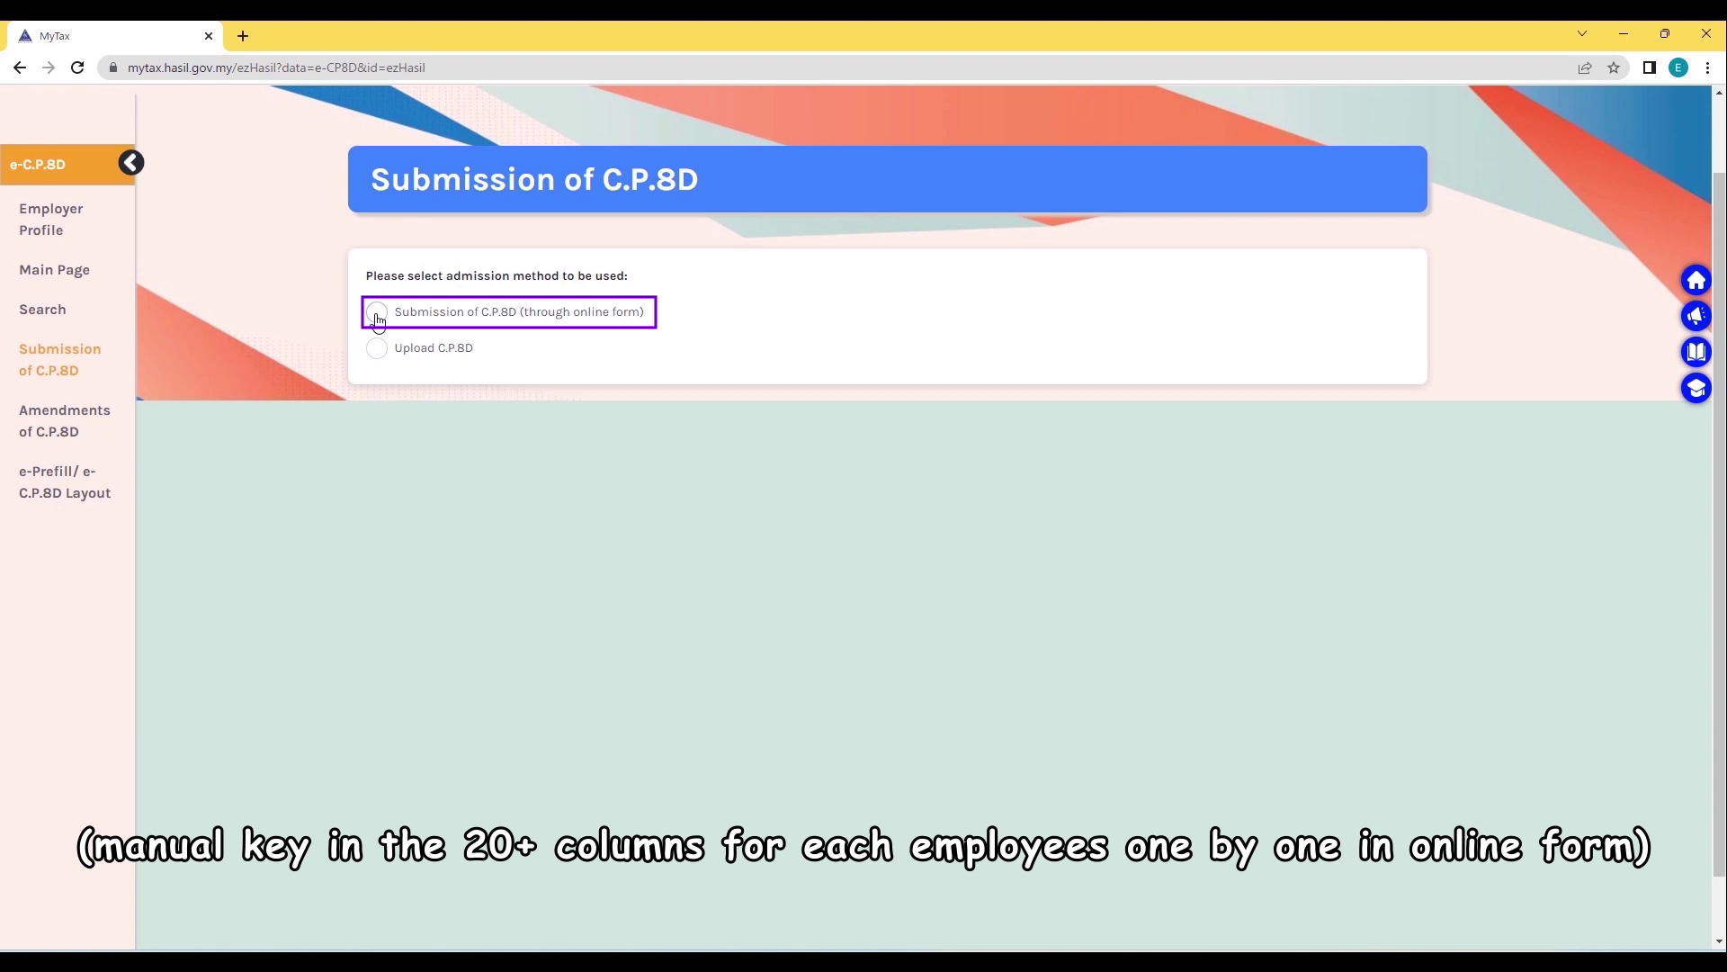
left_click(376, 311)
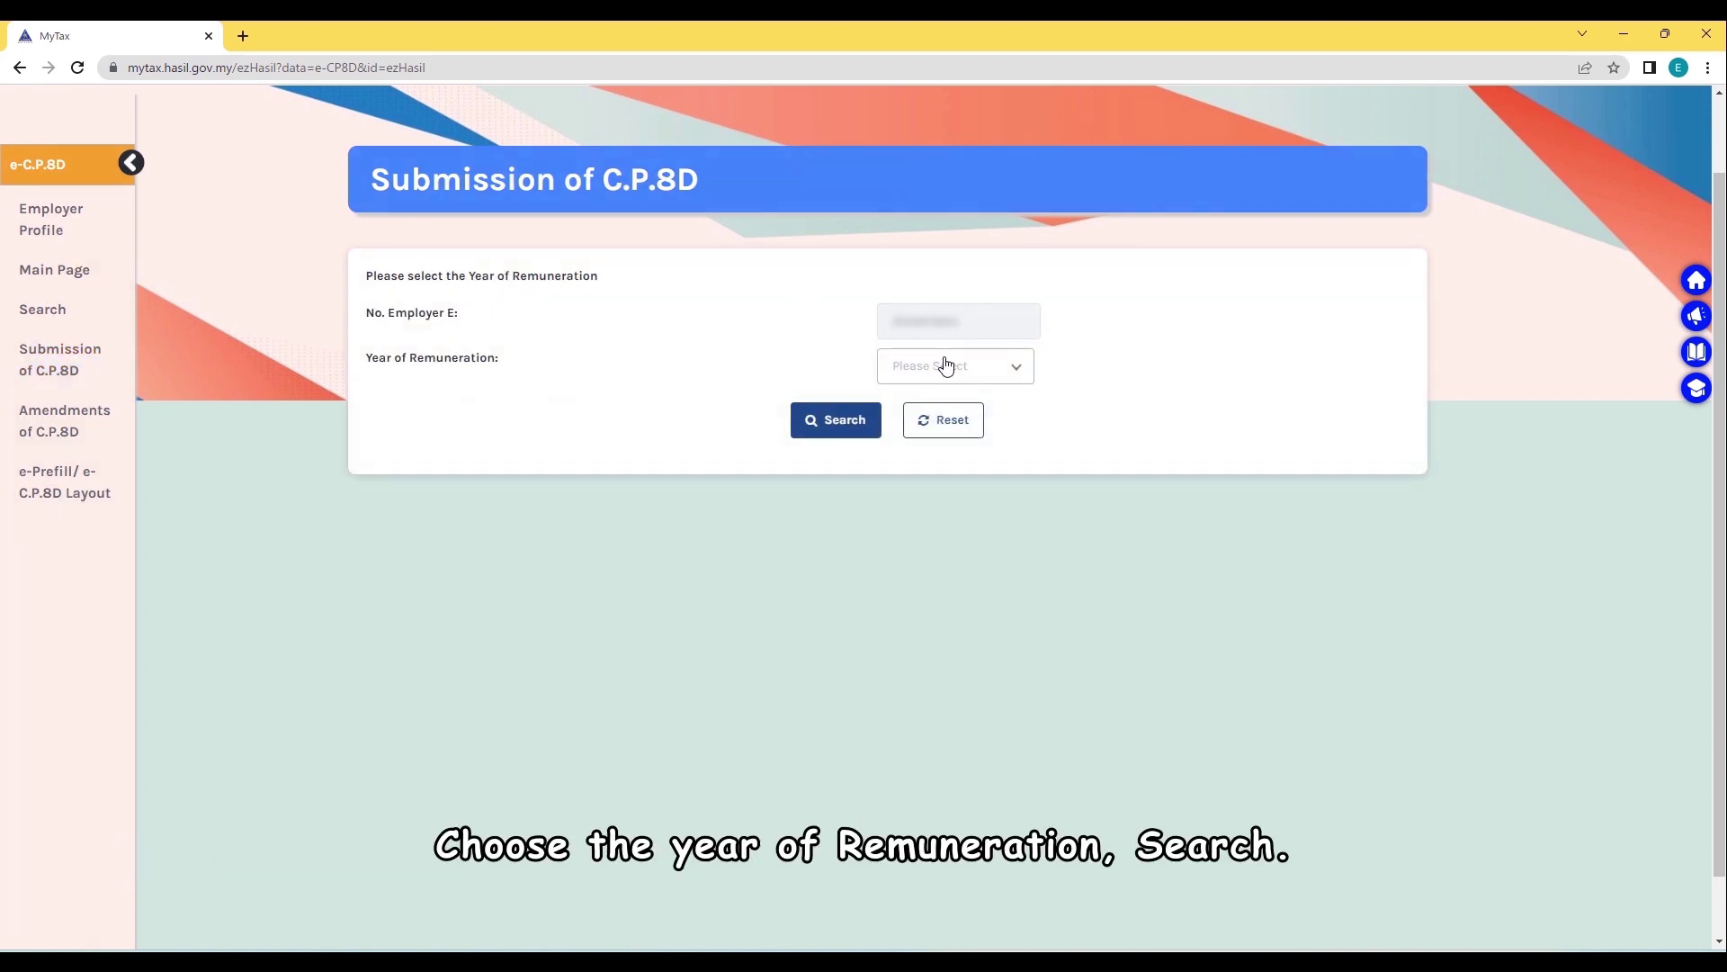
left_click(945, 366)
left_click(930, 408)
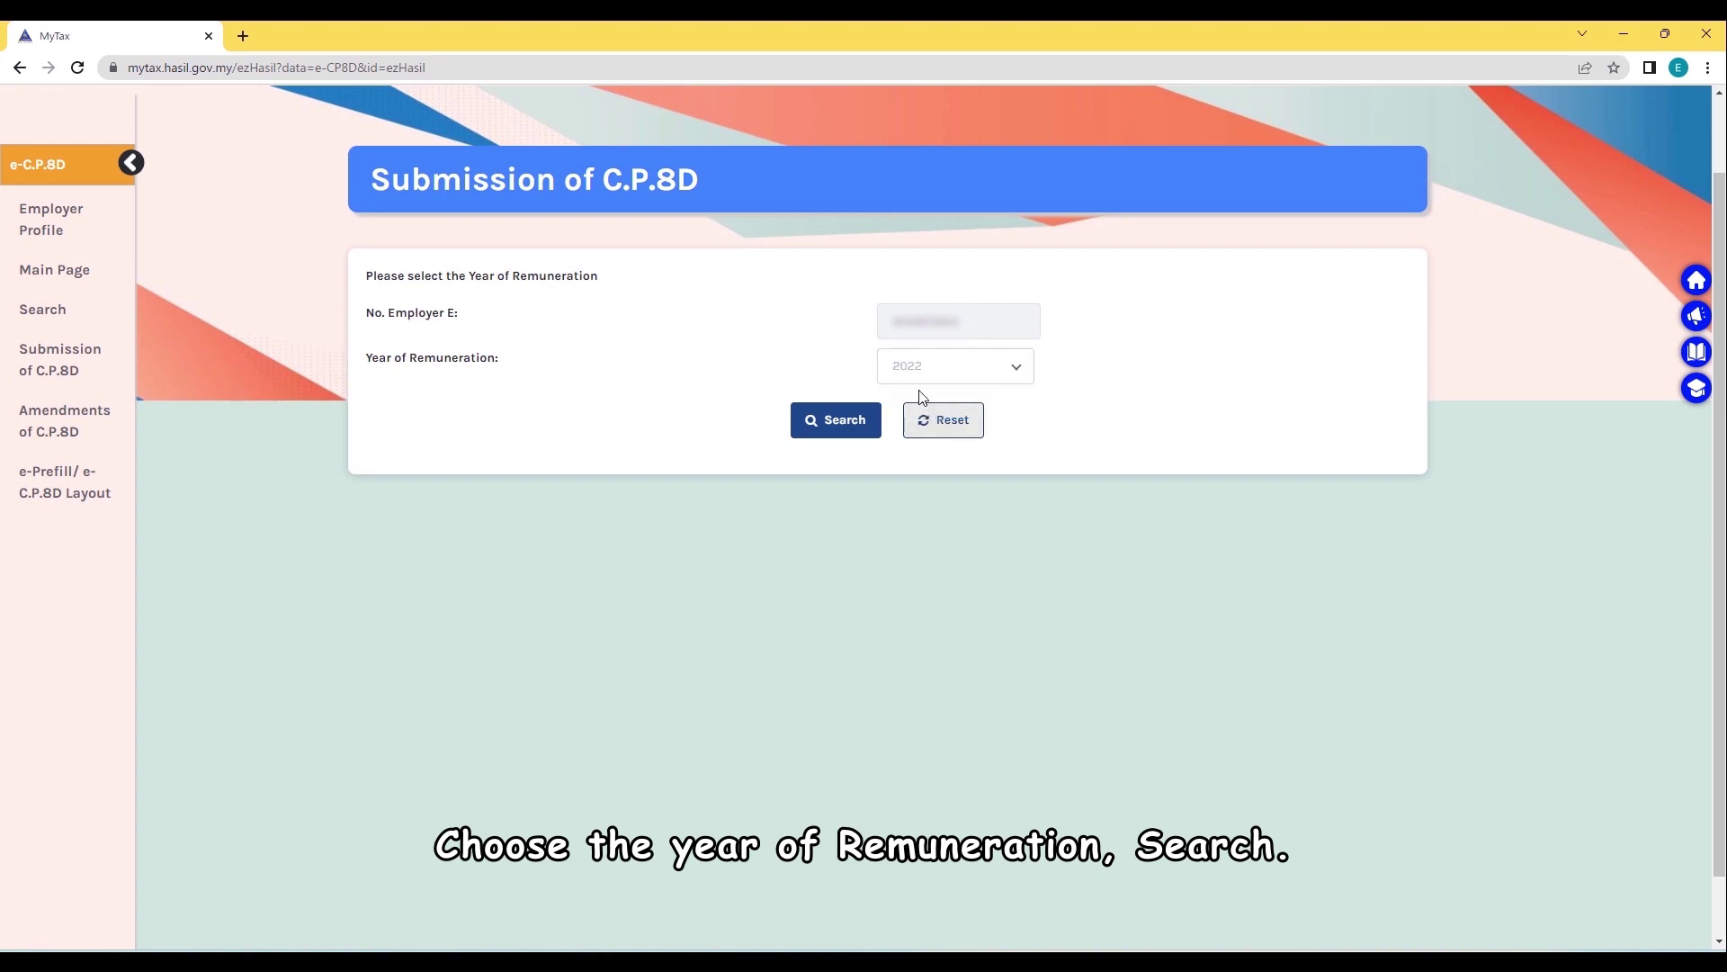
left_click(847, 421)
scroll(850, 421, "down", 2)
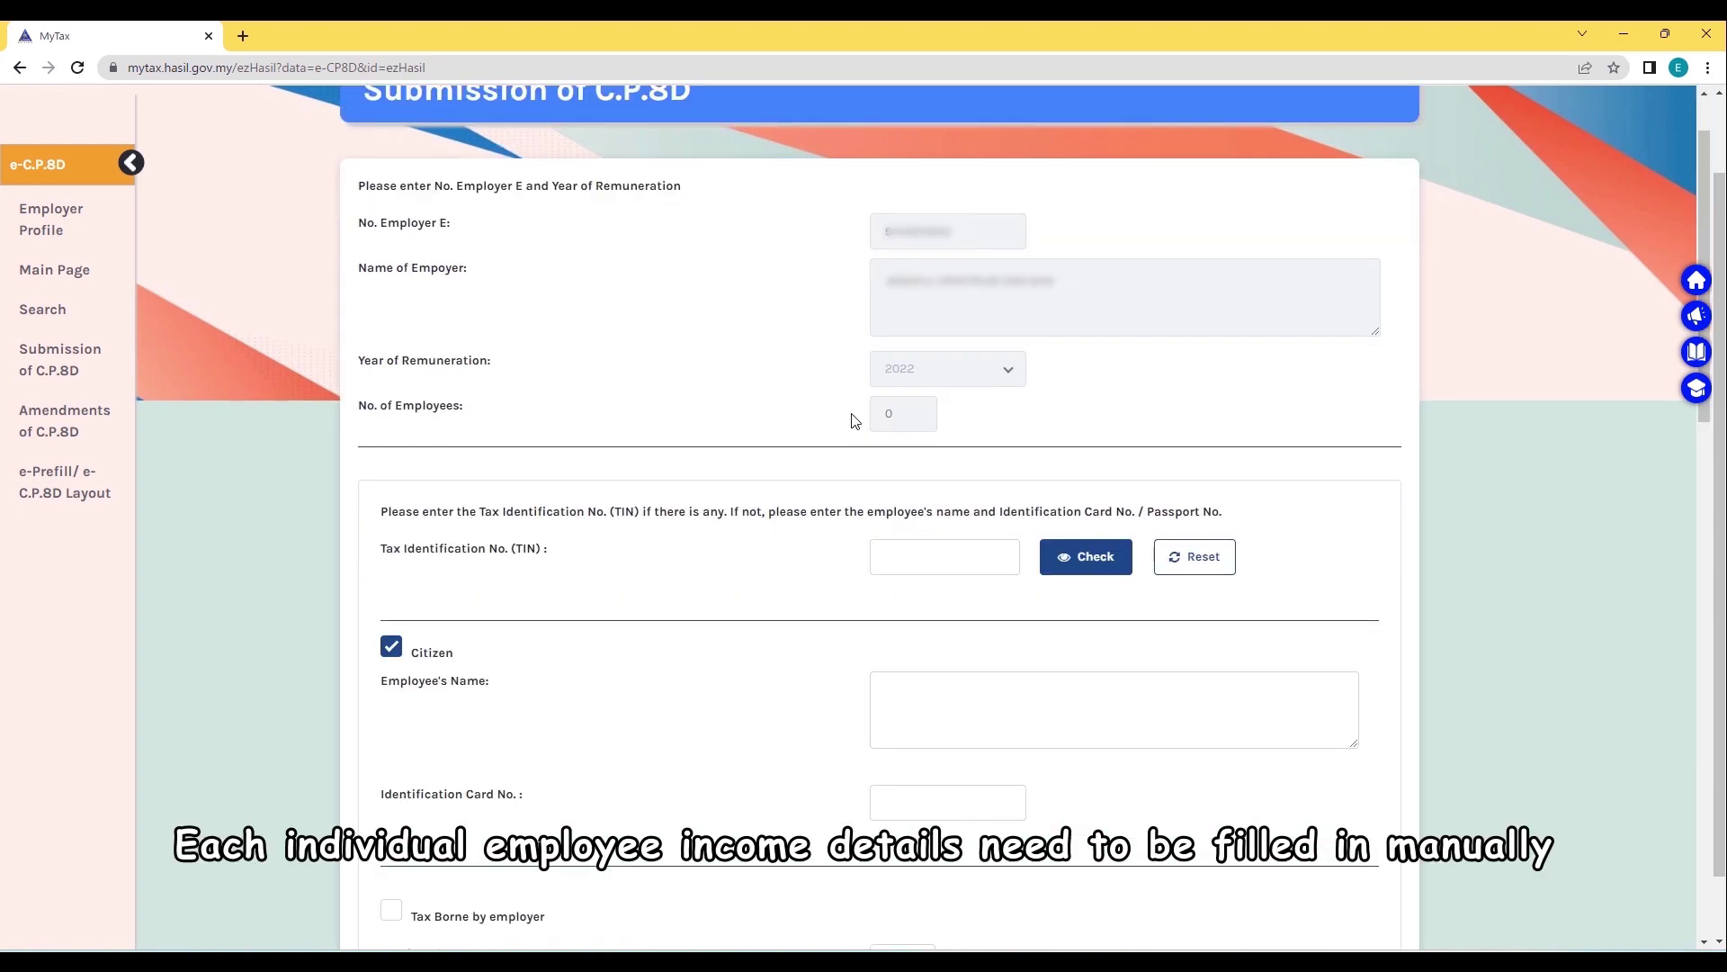
scroll(850, 421, "down", 5)
scroll(850, 423, "down", 5)
scroll(851, 428, "down", 3)
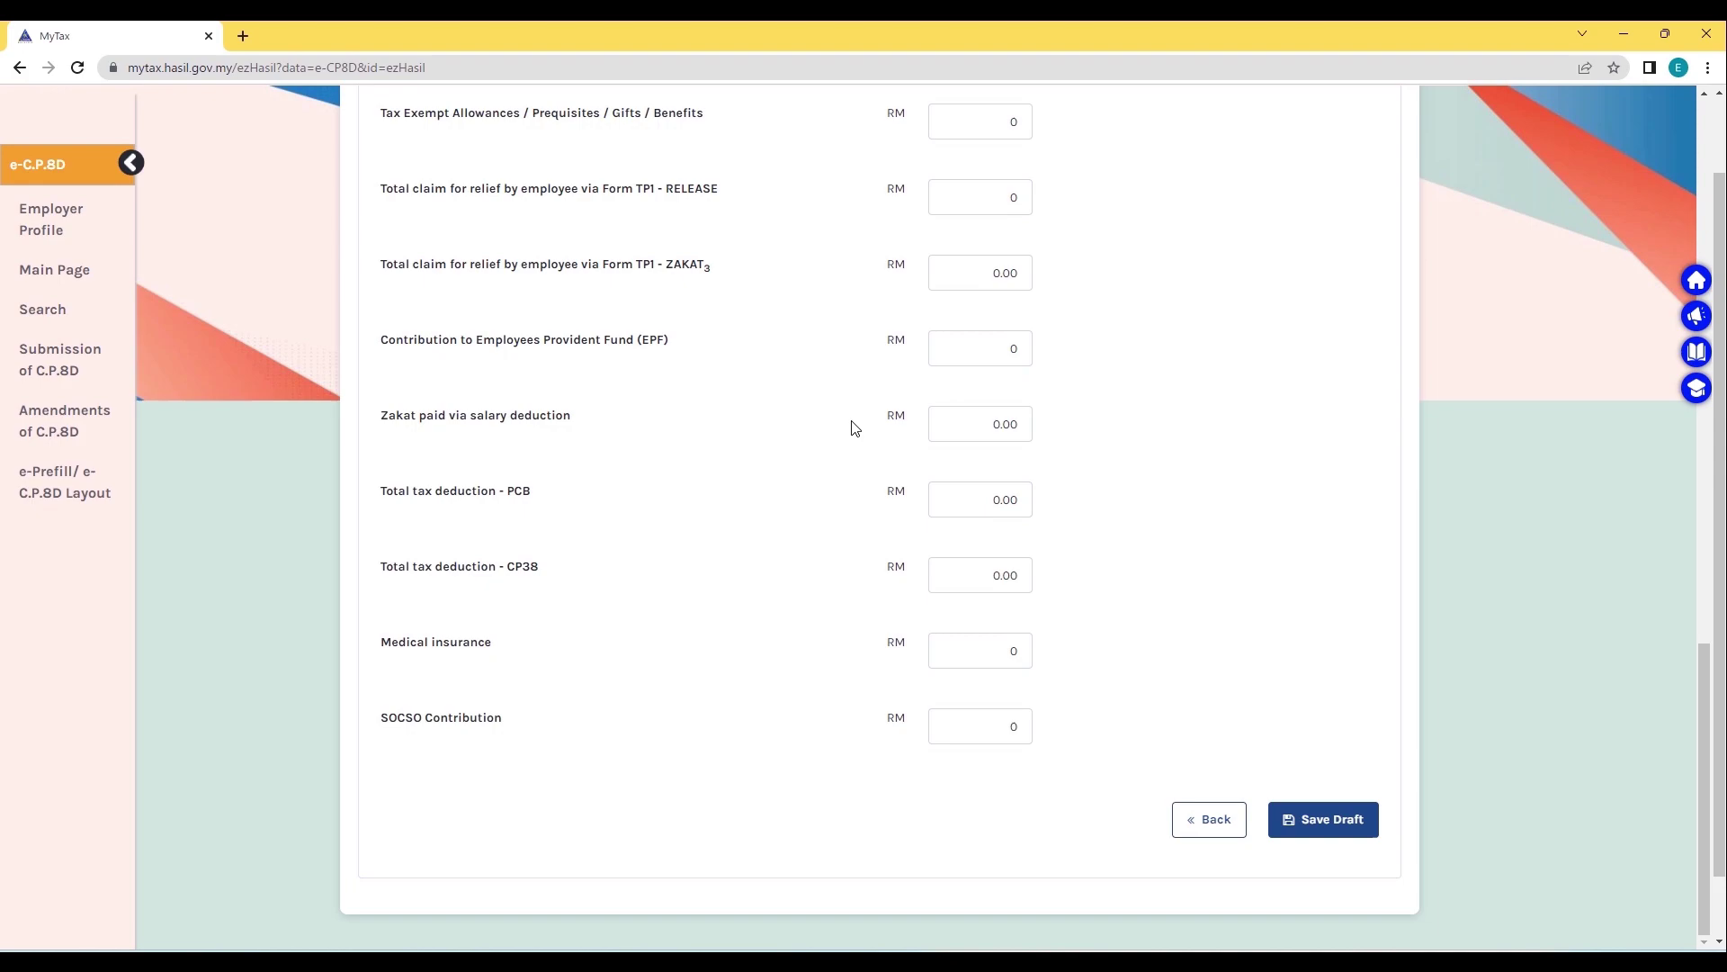
scroll(851, 428, "up", 2)
scroll(851, 429, "up", 5)
scroll(851, 428, "up", 3)
scroll(851, 427, "up", 1)
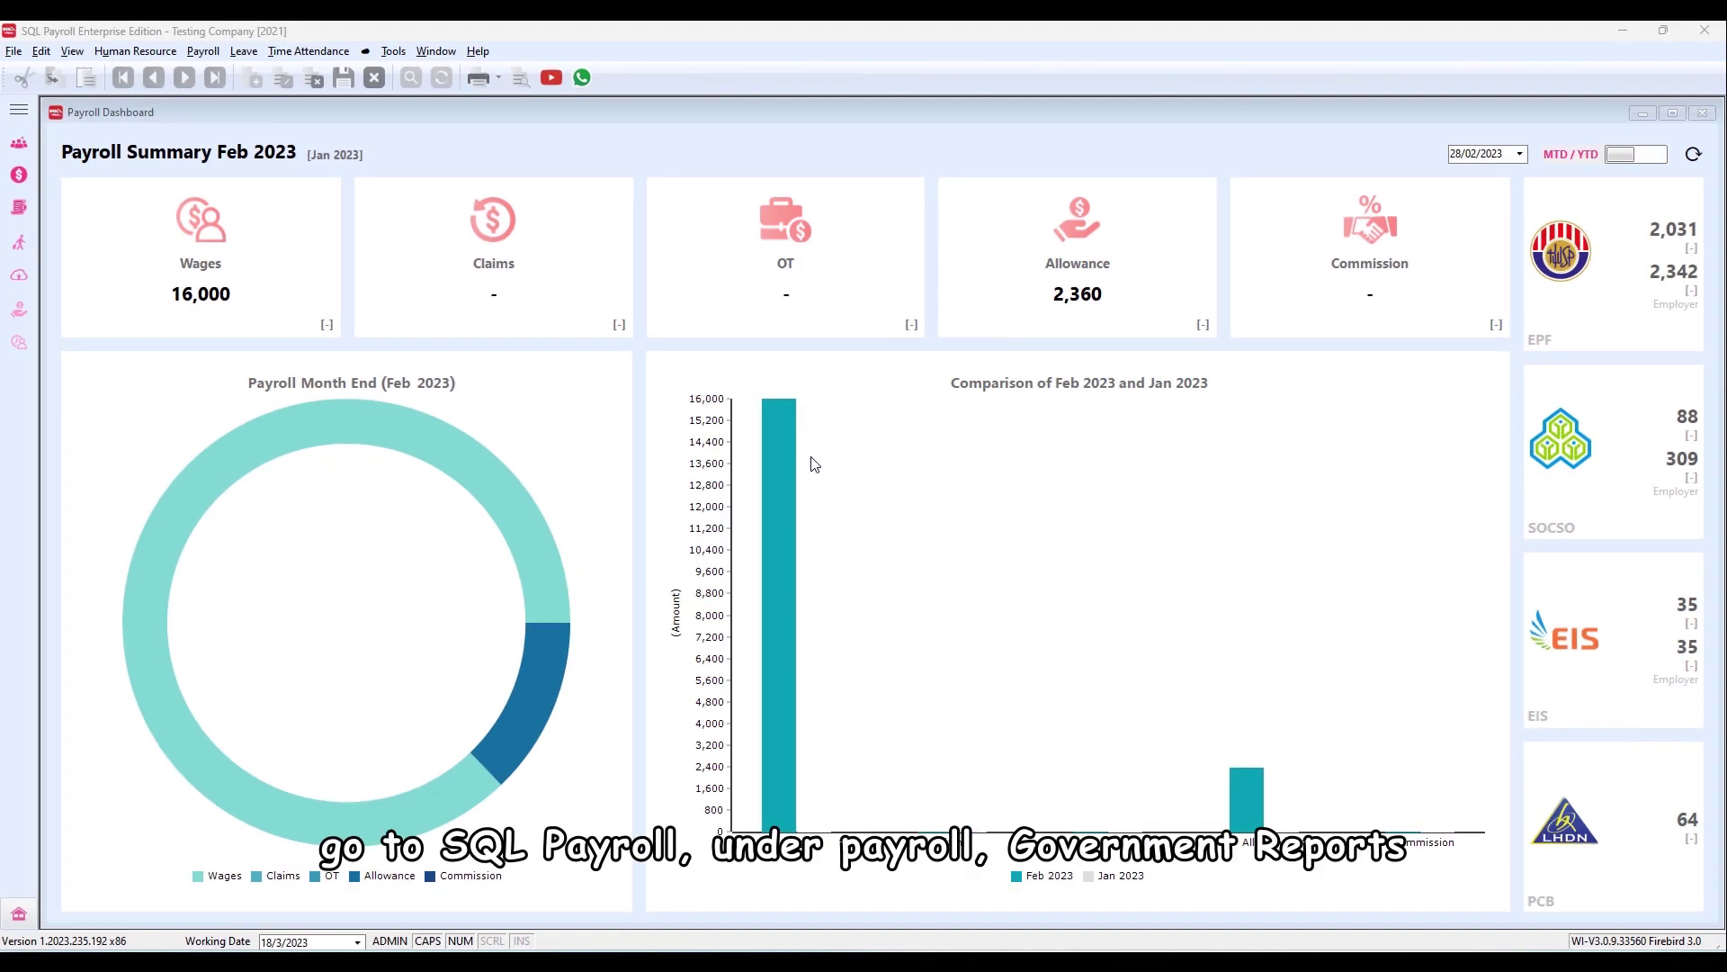
Step: Generate the 2022 Income Tax CP 8D report and save it as a magnetic-media text file
left_click(203, 50)
mouse_move(328, 342)
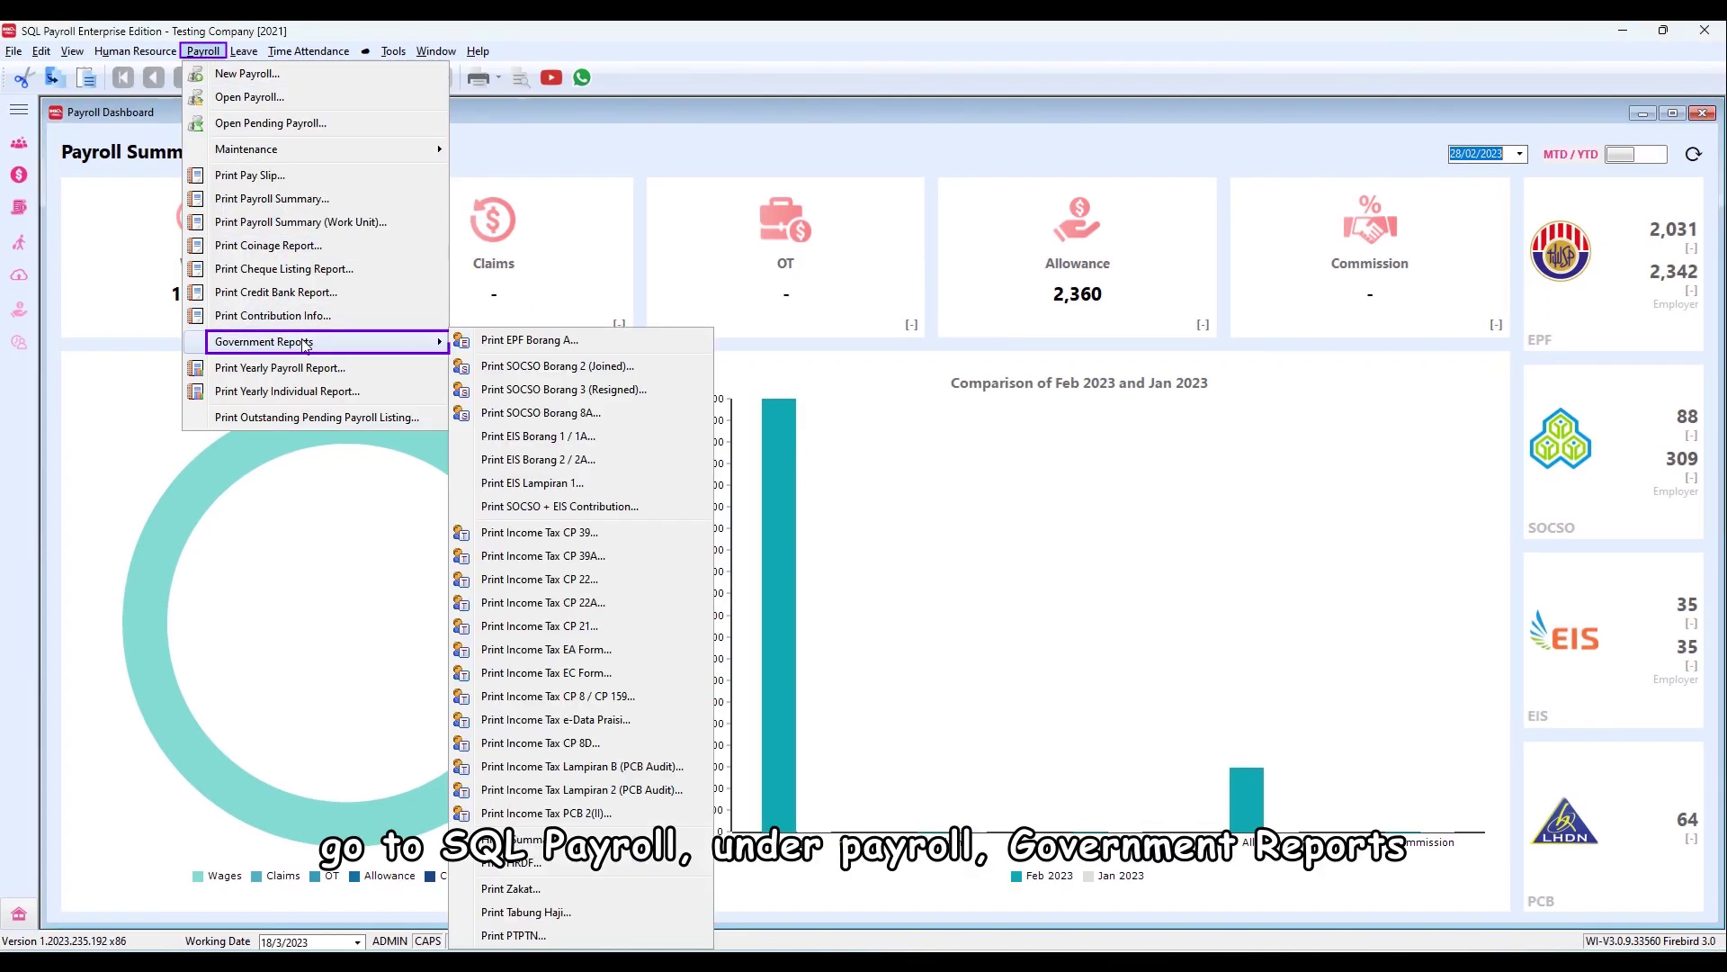
left_click(572, 745)
left_click(492, 221)
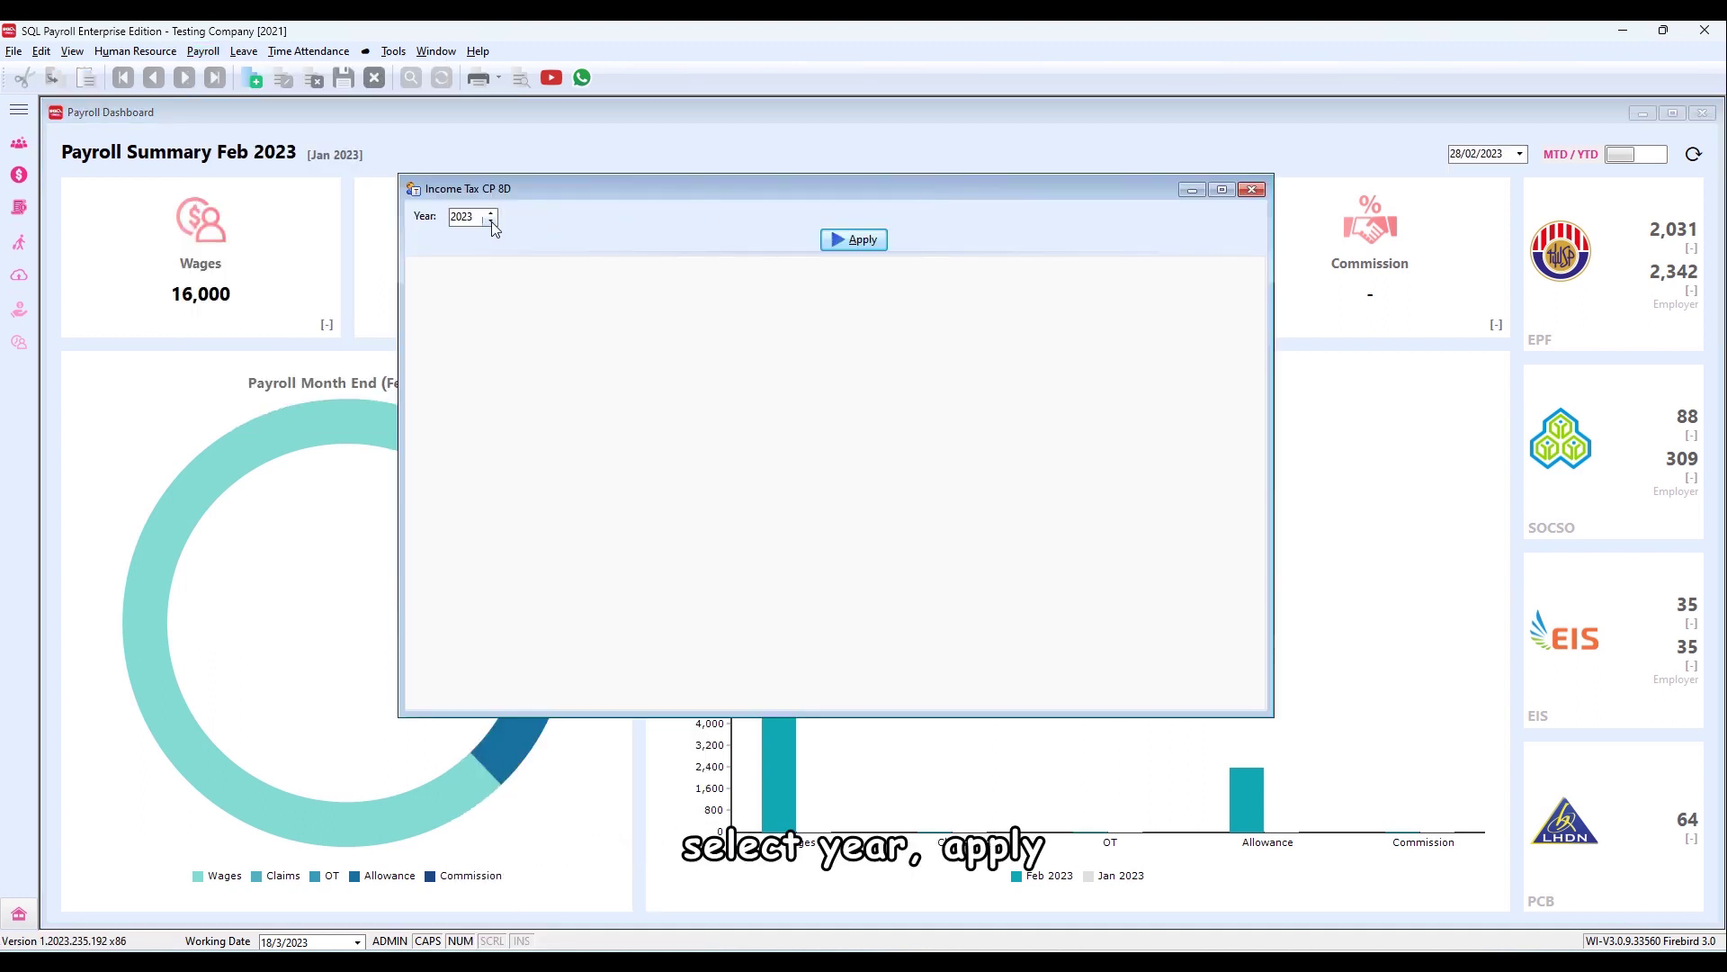
left_click(853, 240)
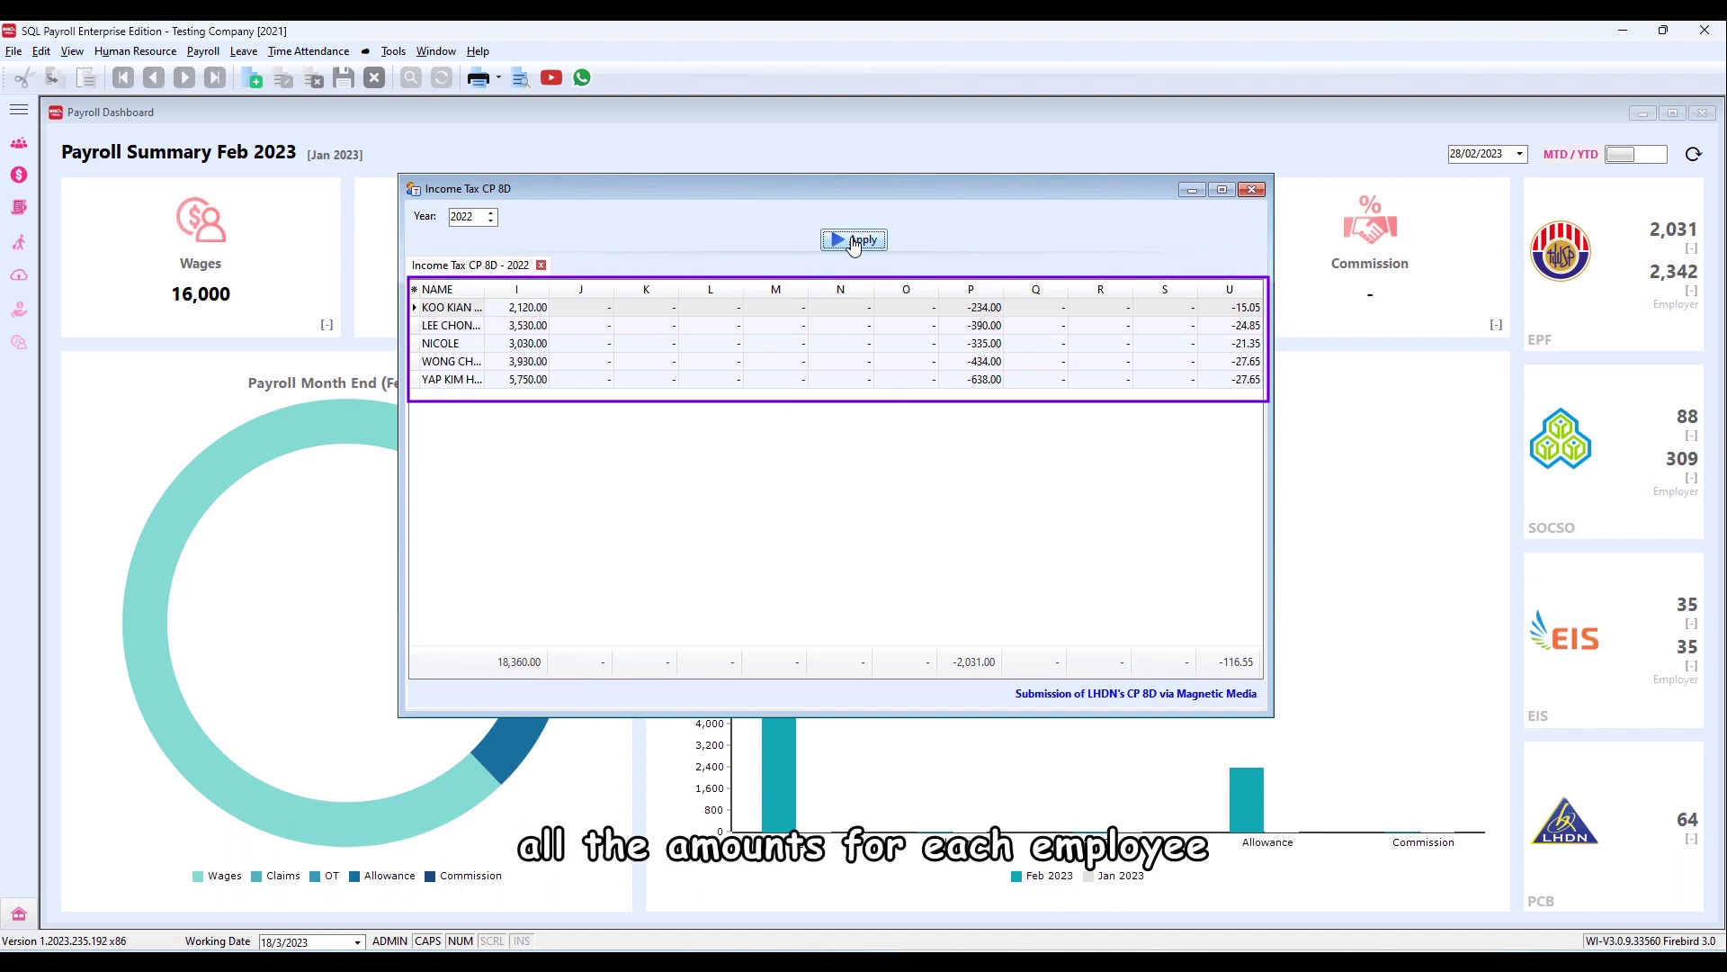
left_click(1157, 693)
left_click(903, 517)
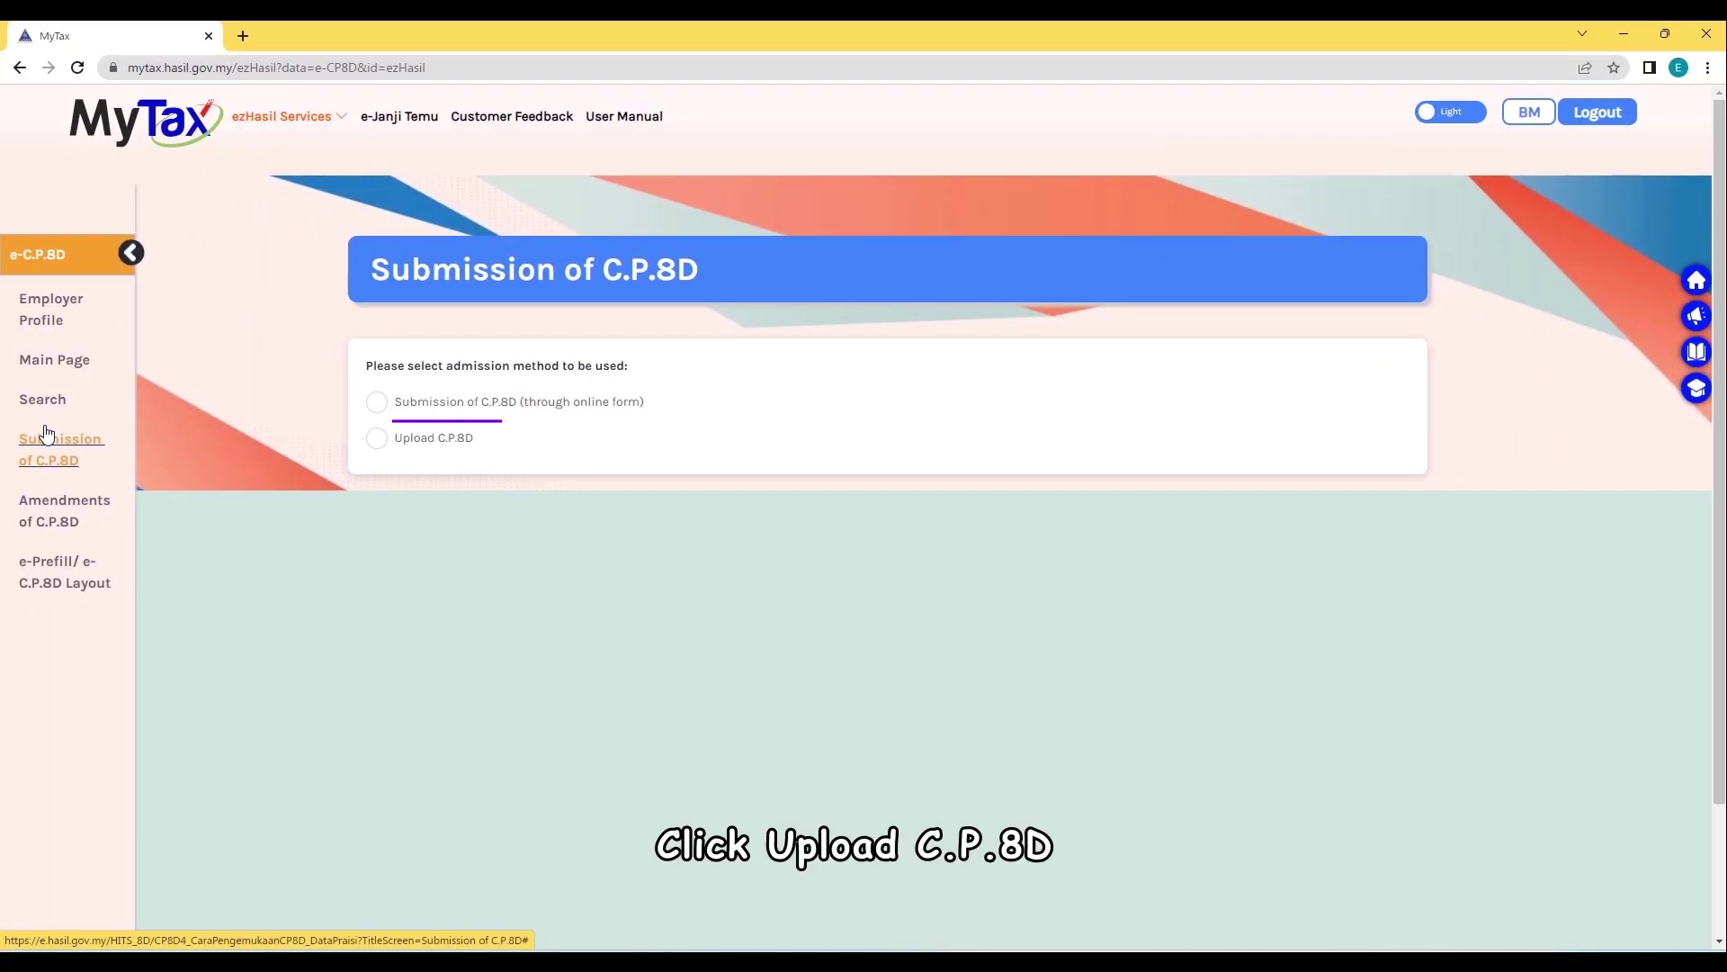
left_click(378, 440)
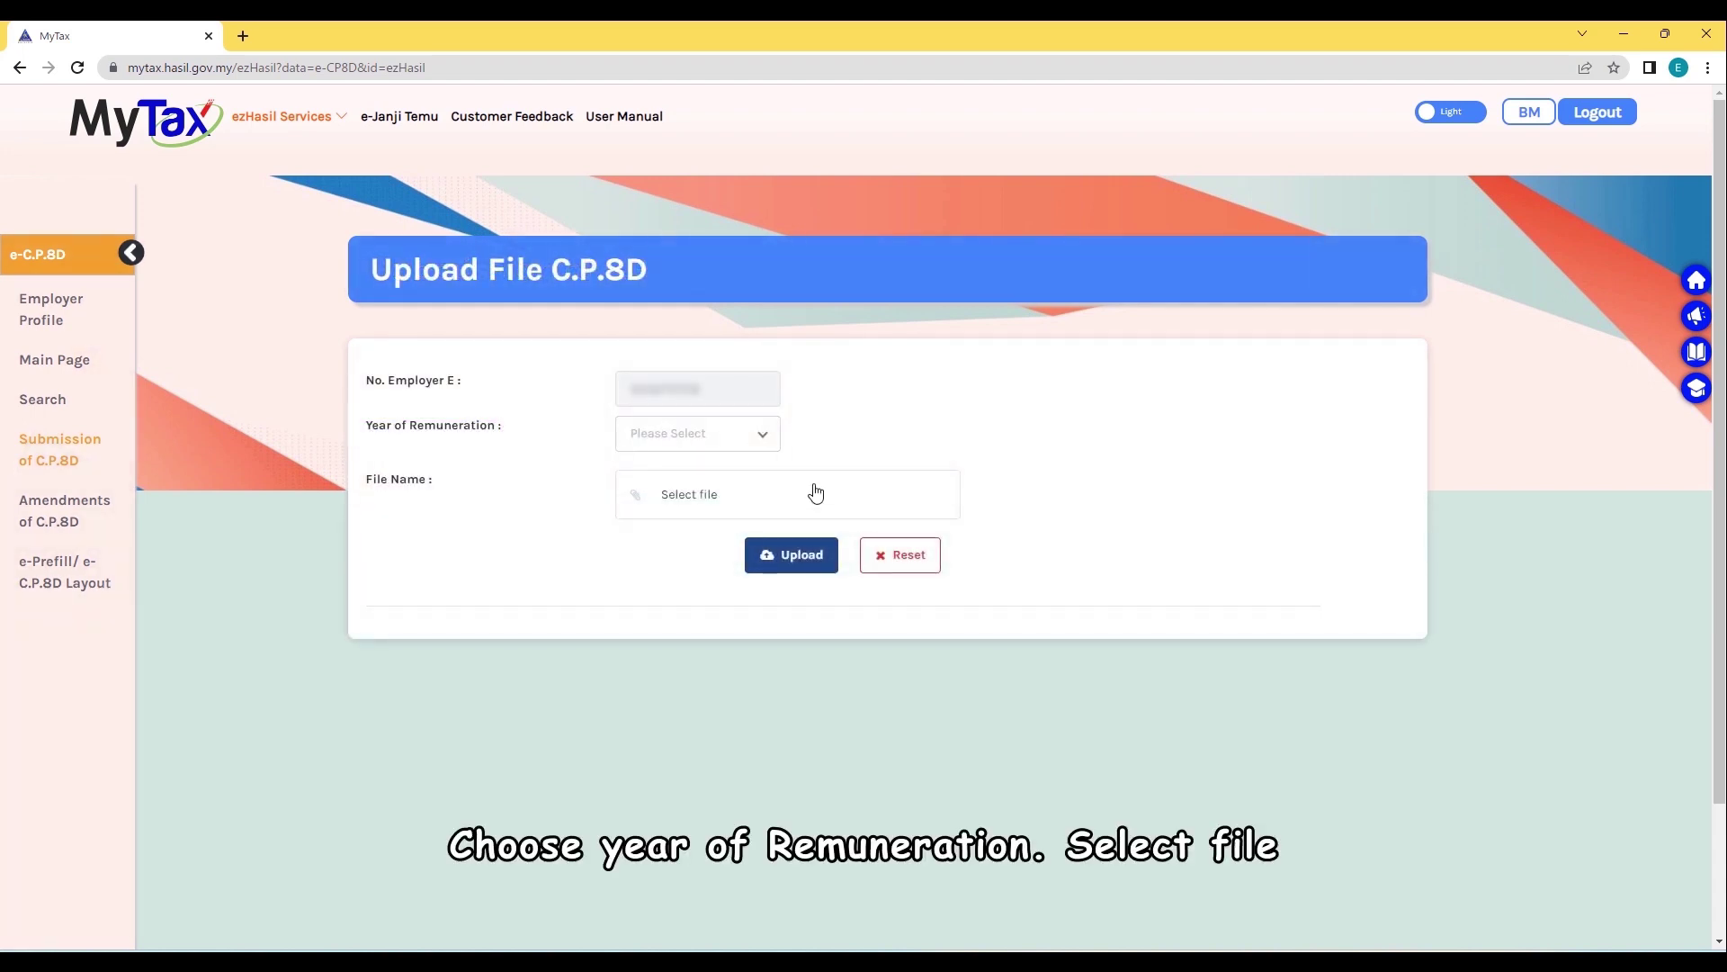
left_click(738, 433)
left_click(706, 476)
left_click(699, 493)
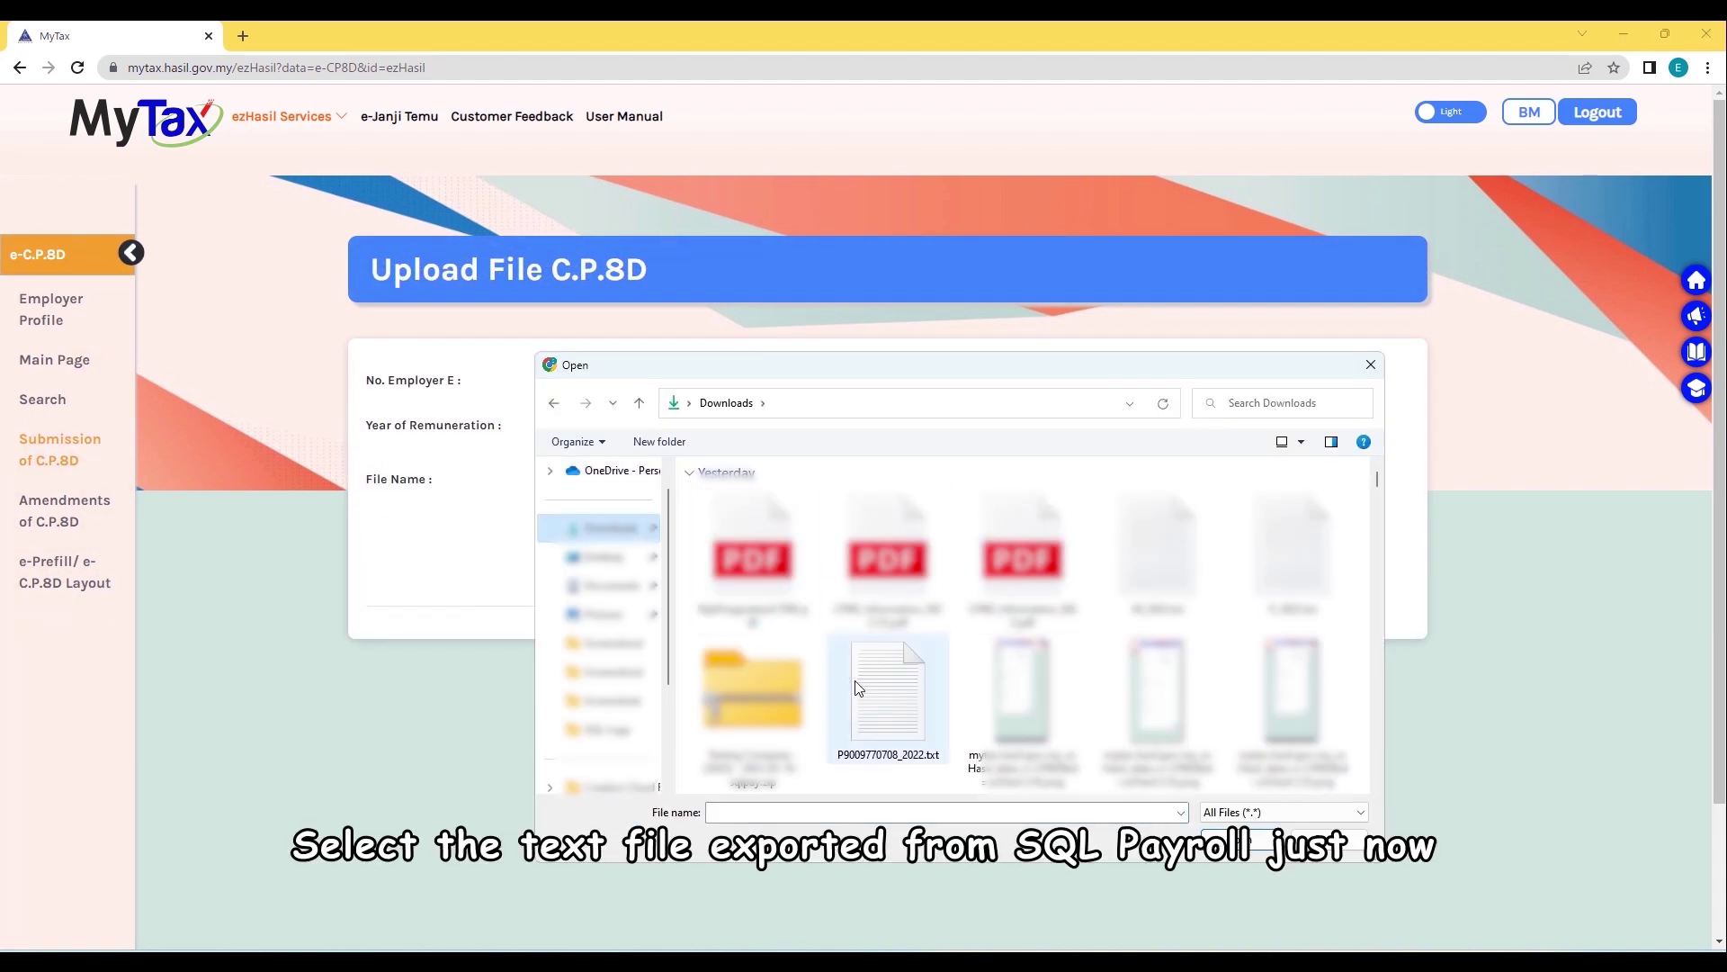
left_click(893, 682)
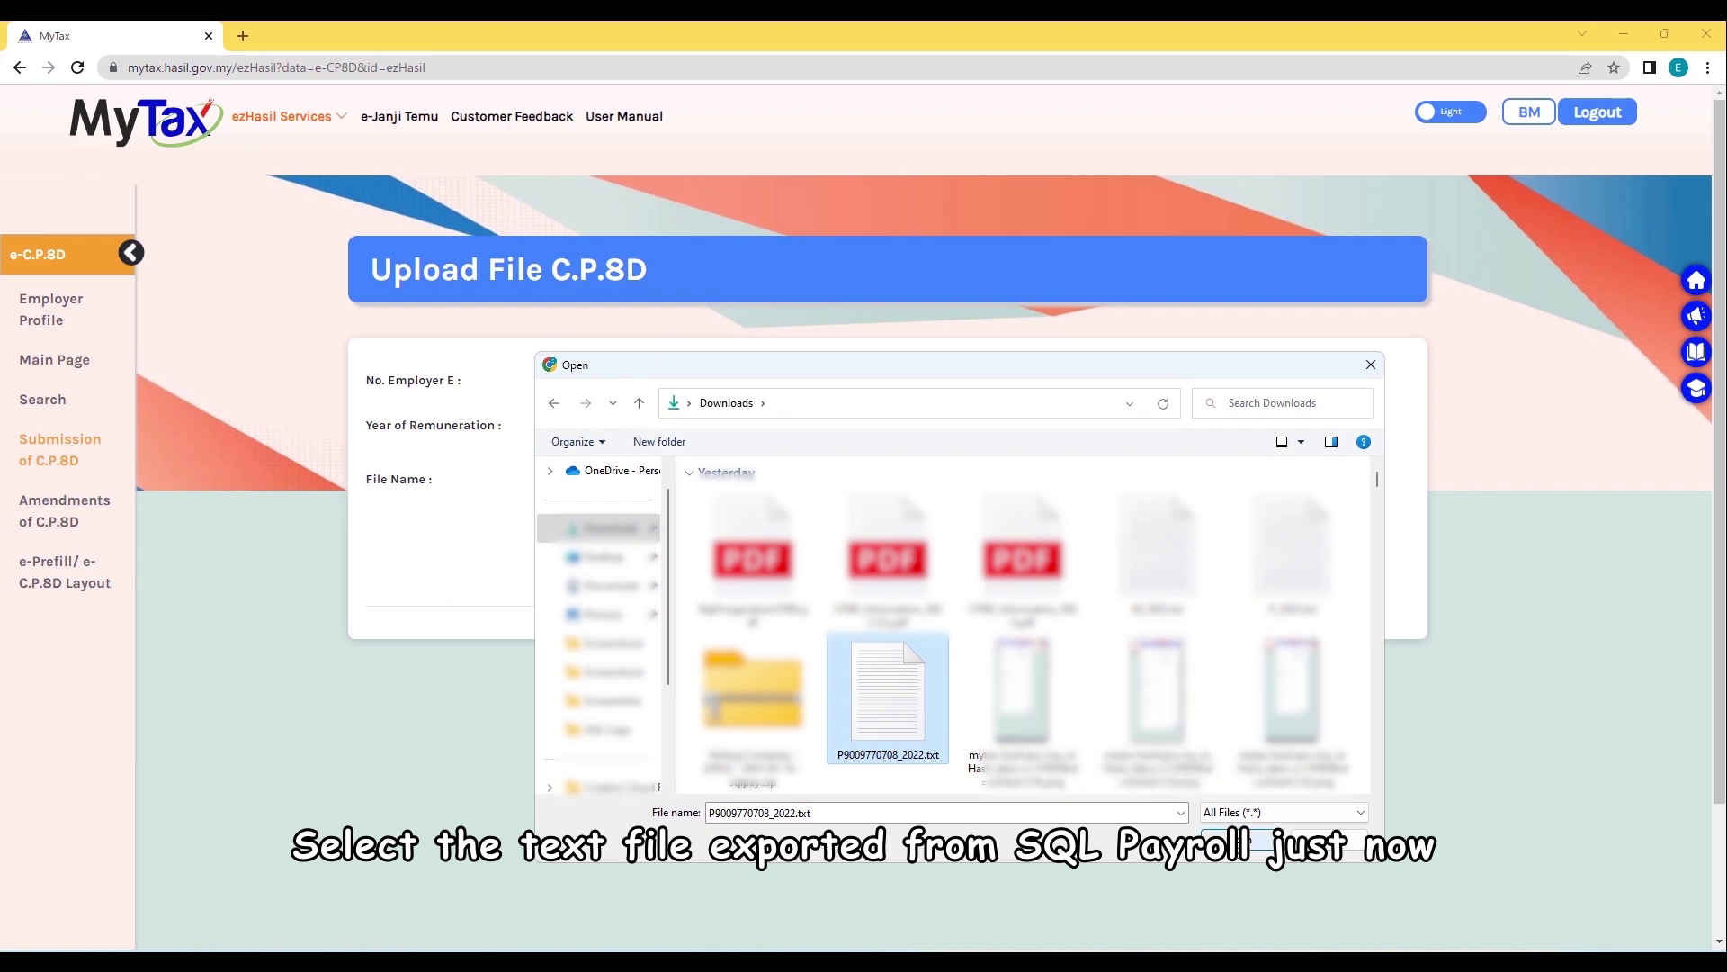
left_click(1242, 845)
left_click(810, 562)
scroll(858, 624, "down", 4)
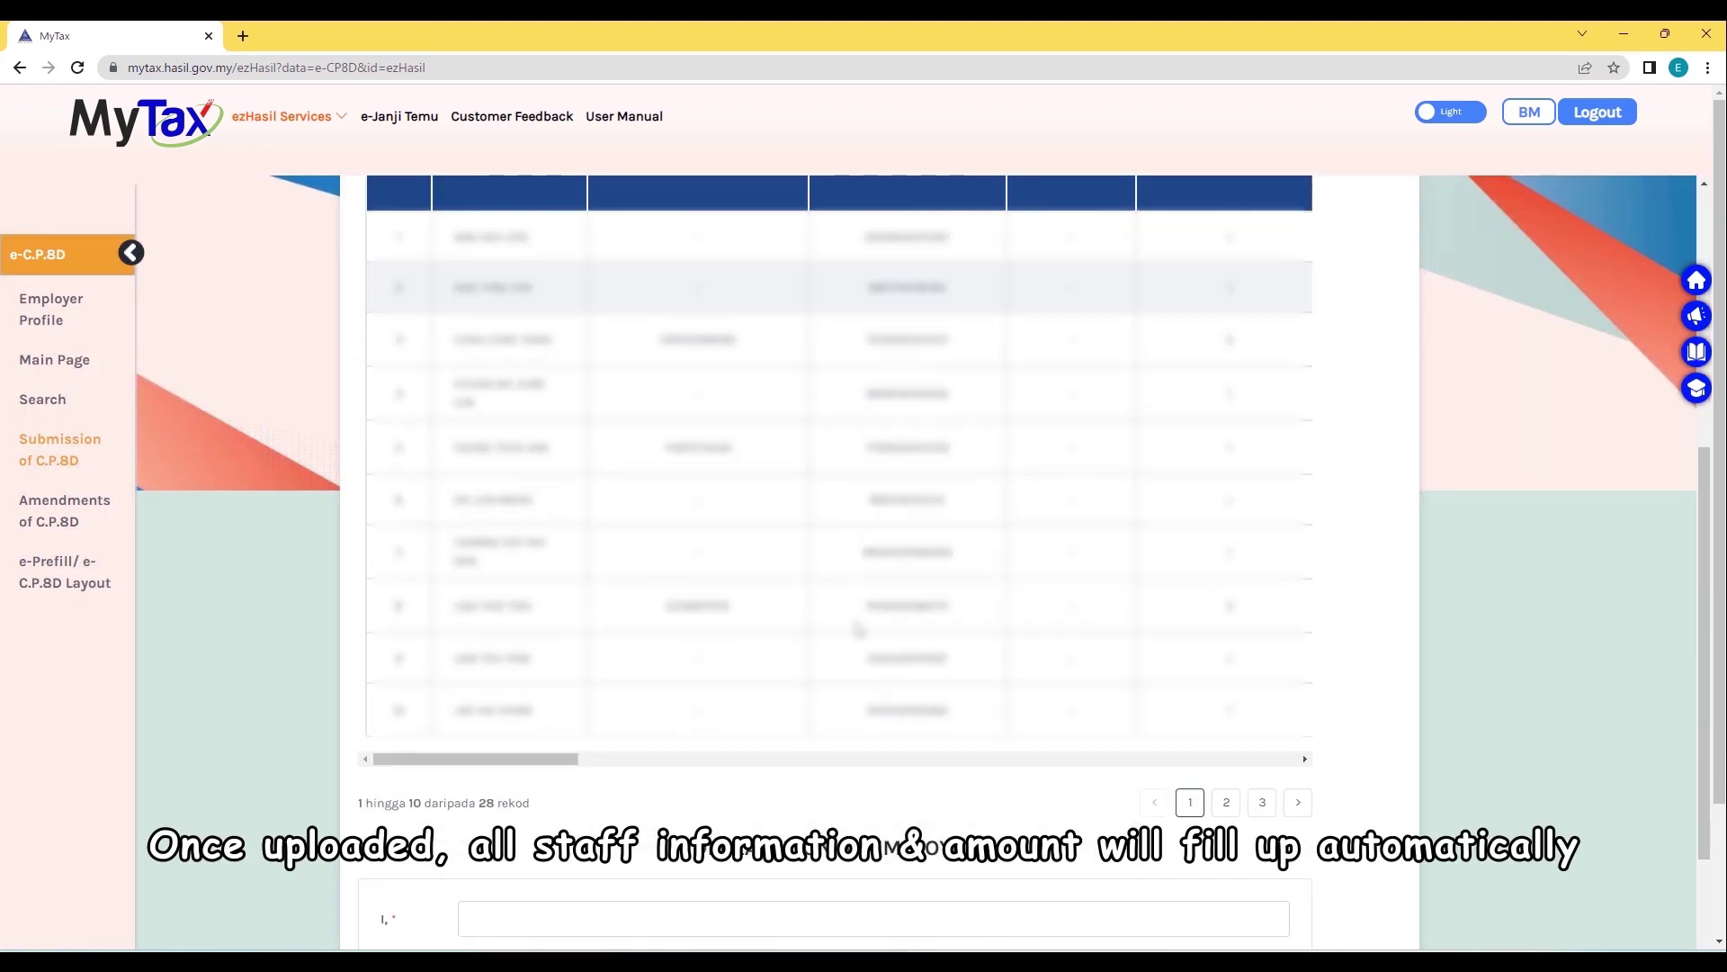
scroll(858, 629, "up", 1)
mouse_move(459, 848)
left_mouse_down()
mouse_move(837, 849)
mouse_move(459, 848)
left_mouse_up()
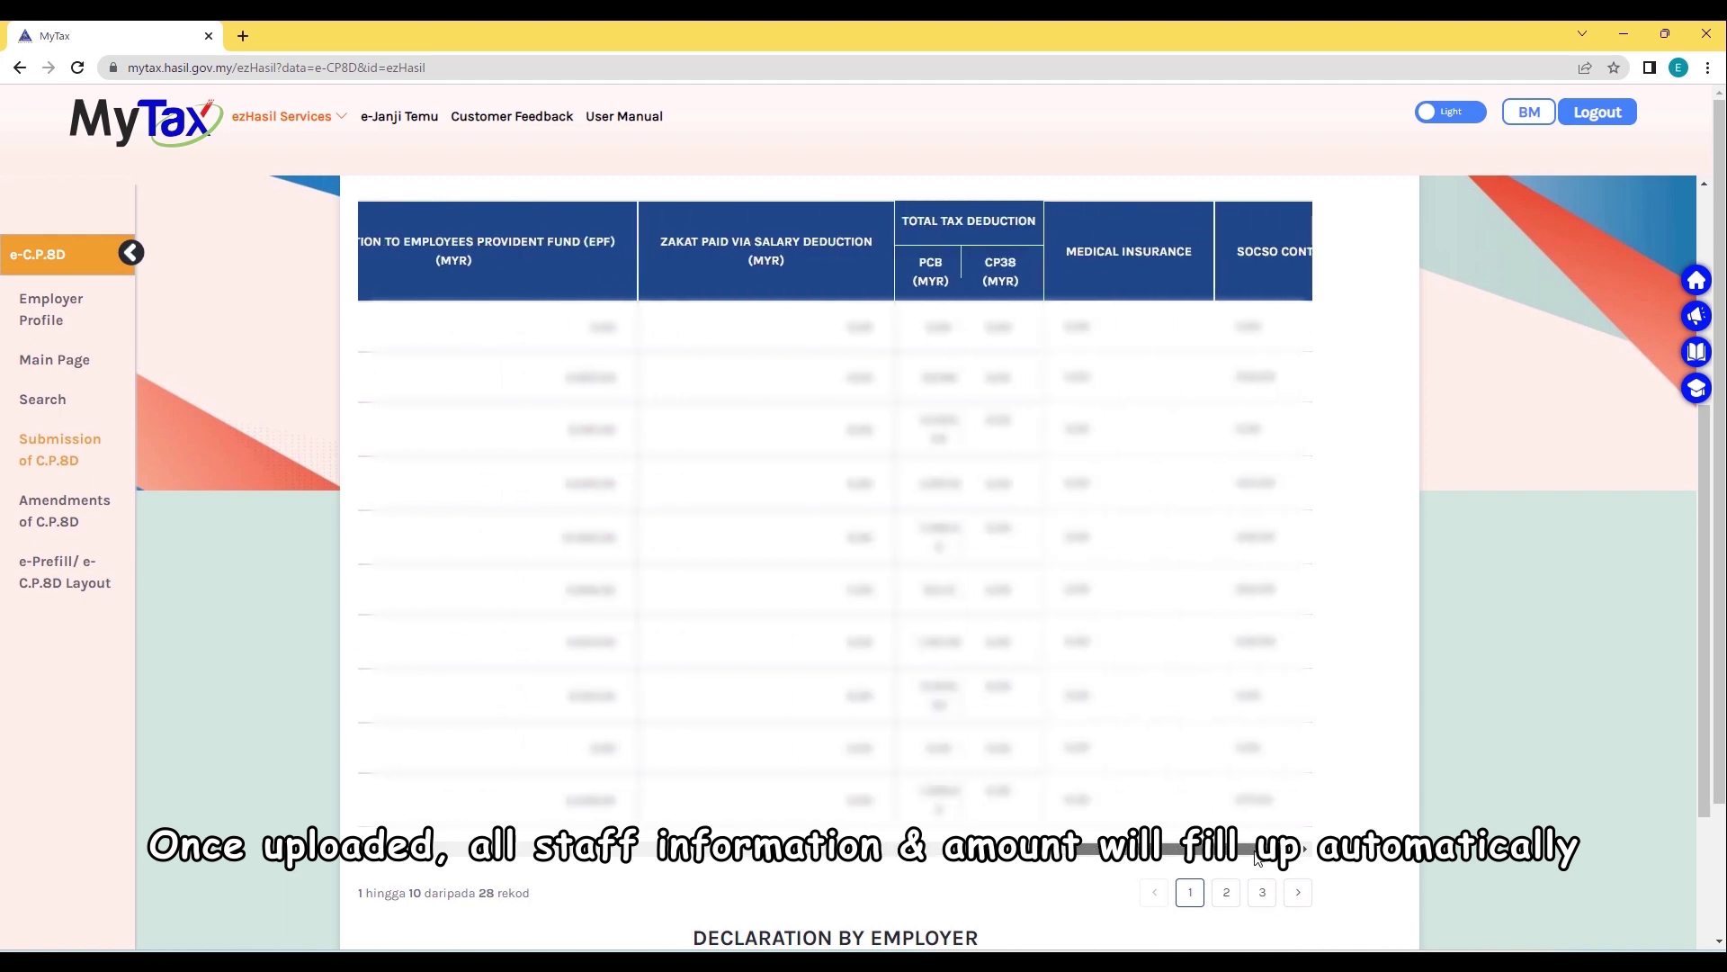
Step: Review the last employee page, fill the declaration name, IC and DIRECTOR position, and submit
left_click(1300, 900)
left_click(1300, 900)
scroll(1295, 898, "down", 2)
scroll(1365, 832, "down", 3)
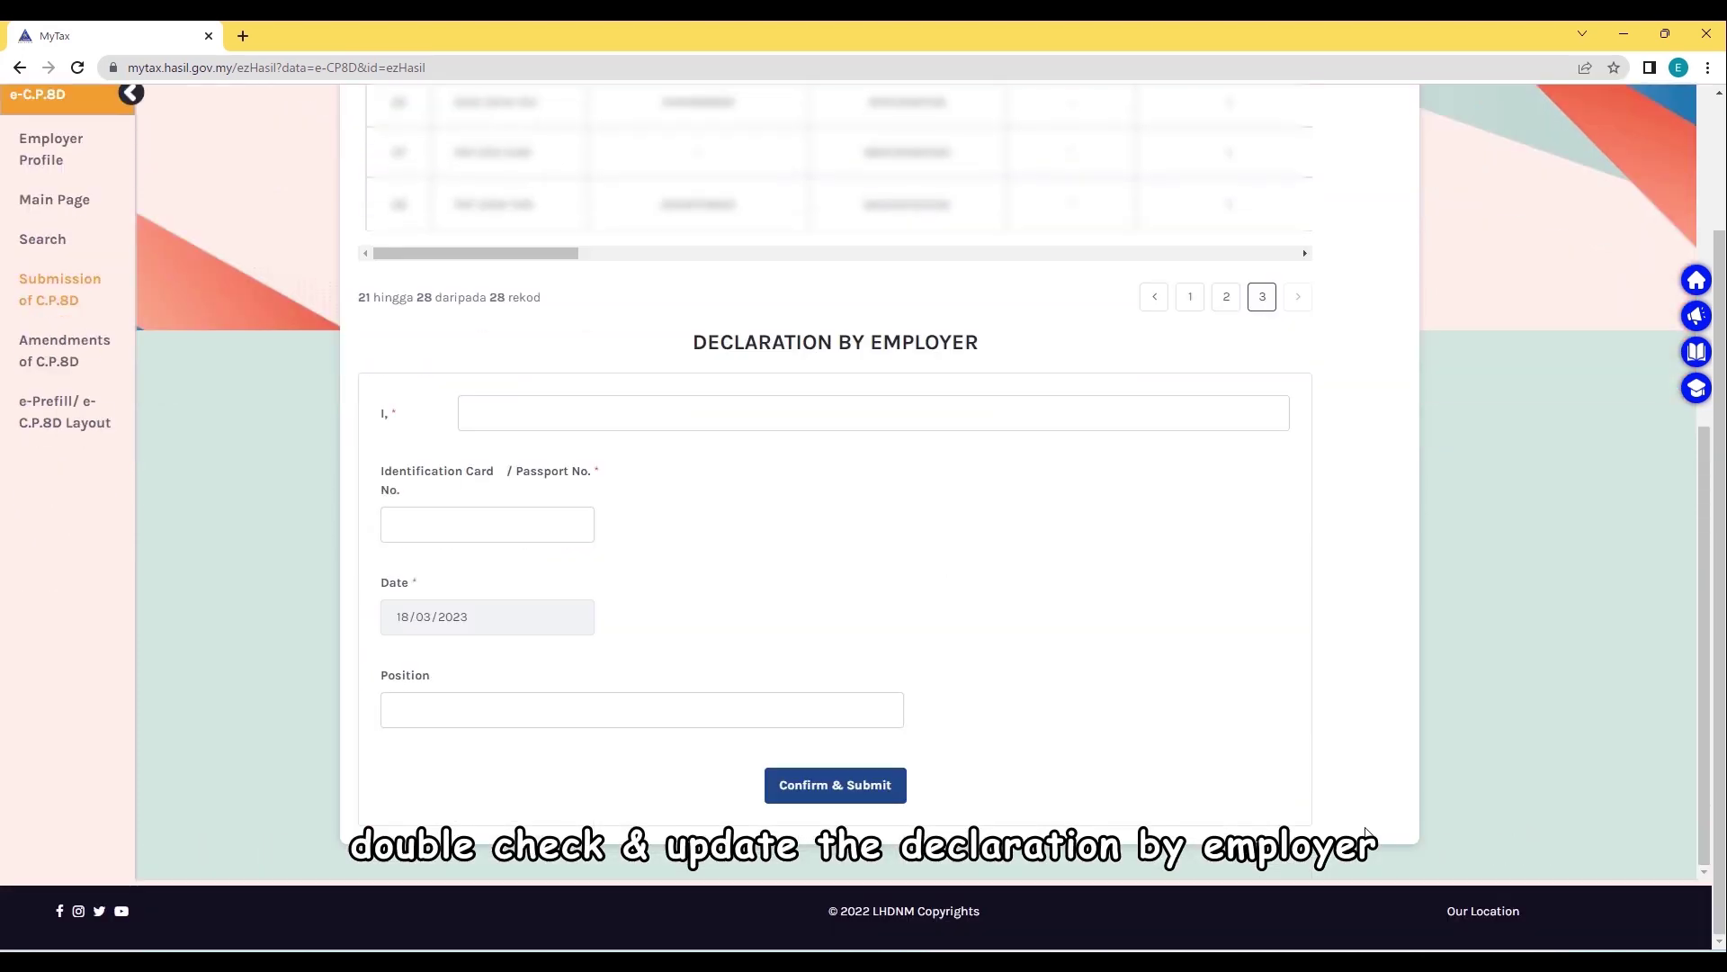
left_click(606, 412)
left_click(593, 459)
left_click(462, 524)
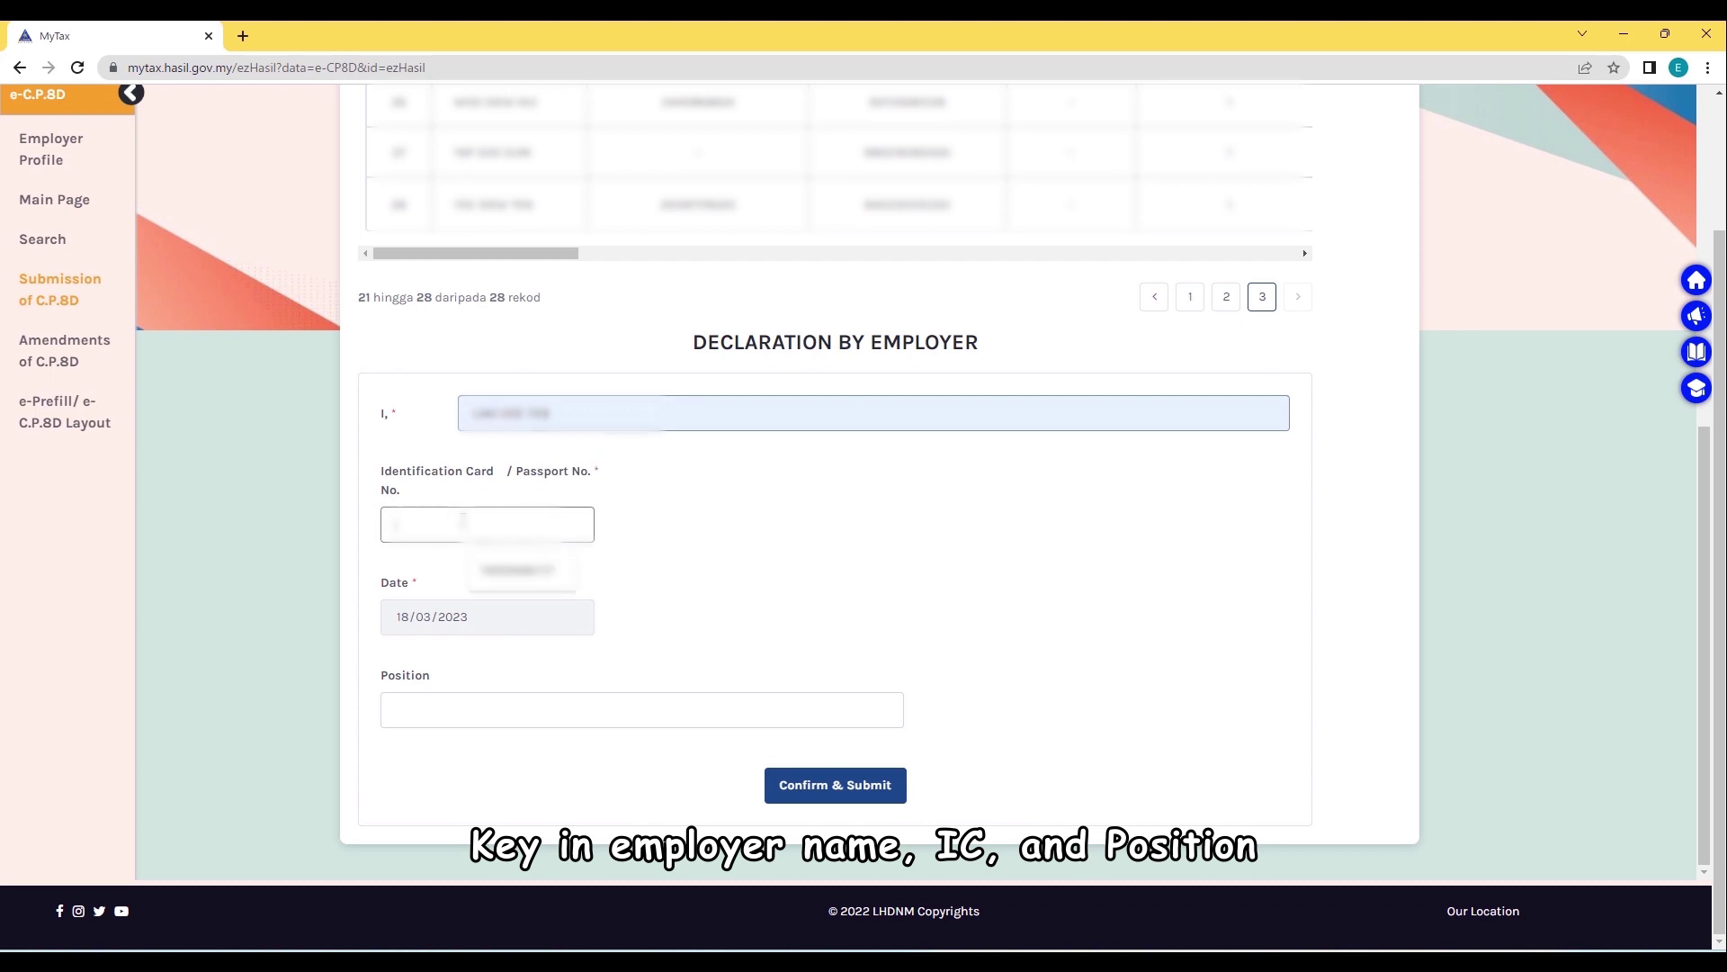
left_click(520, 570)
left_click(459, 705)
left_click(513, 756)
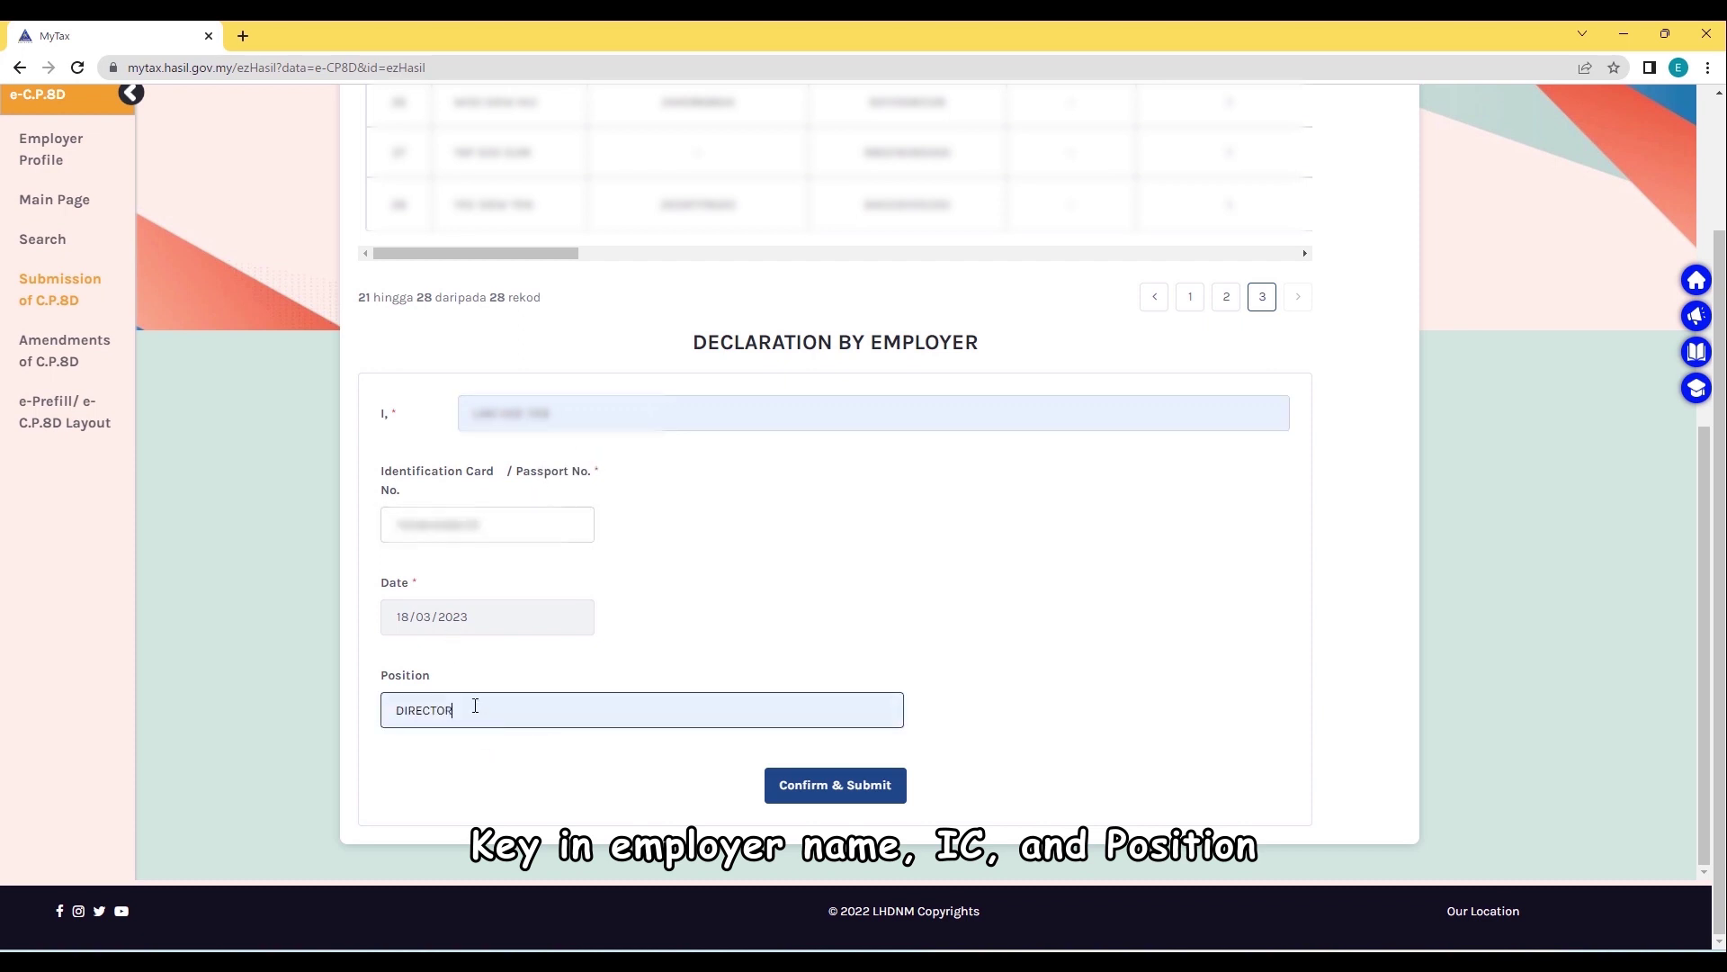
left_click(872, 789)
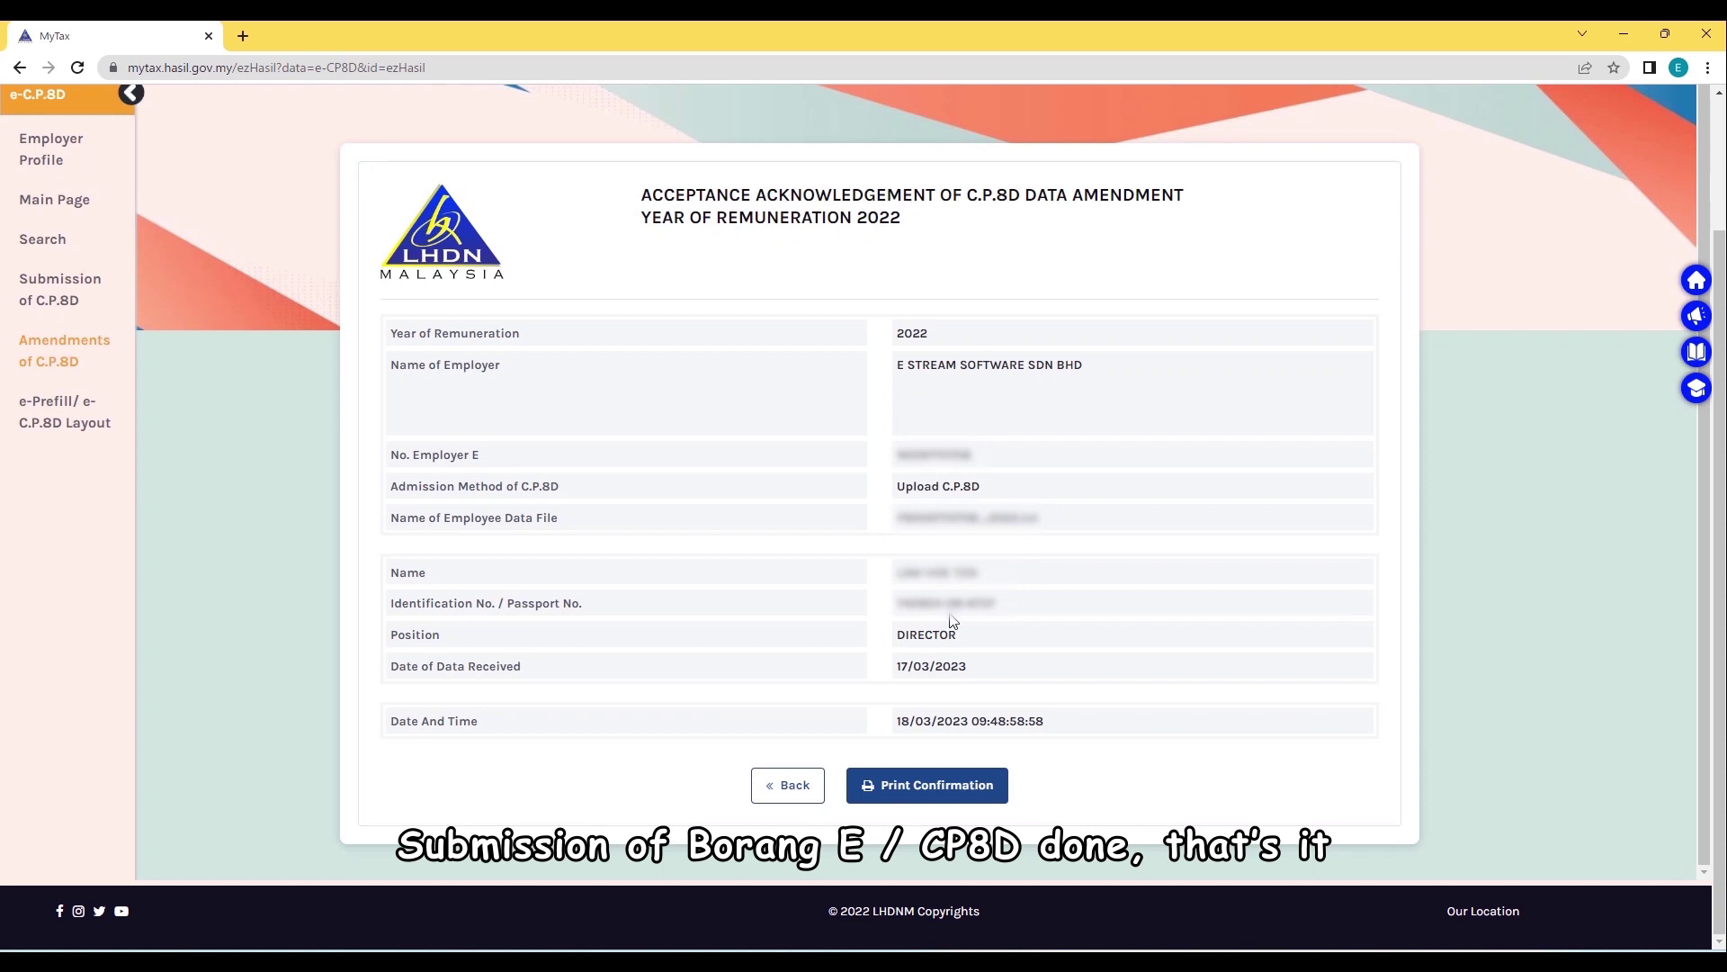
Step: Open the printable C.P.8D acceptance confirmation slip
left_click(951, 797)
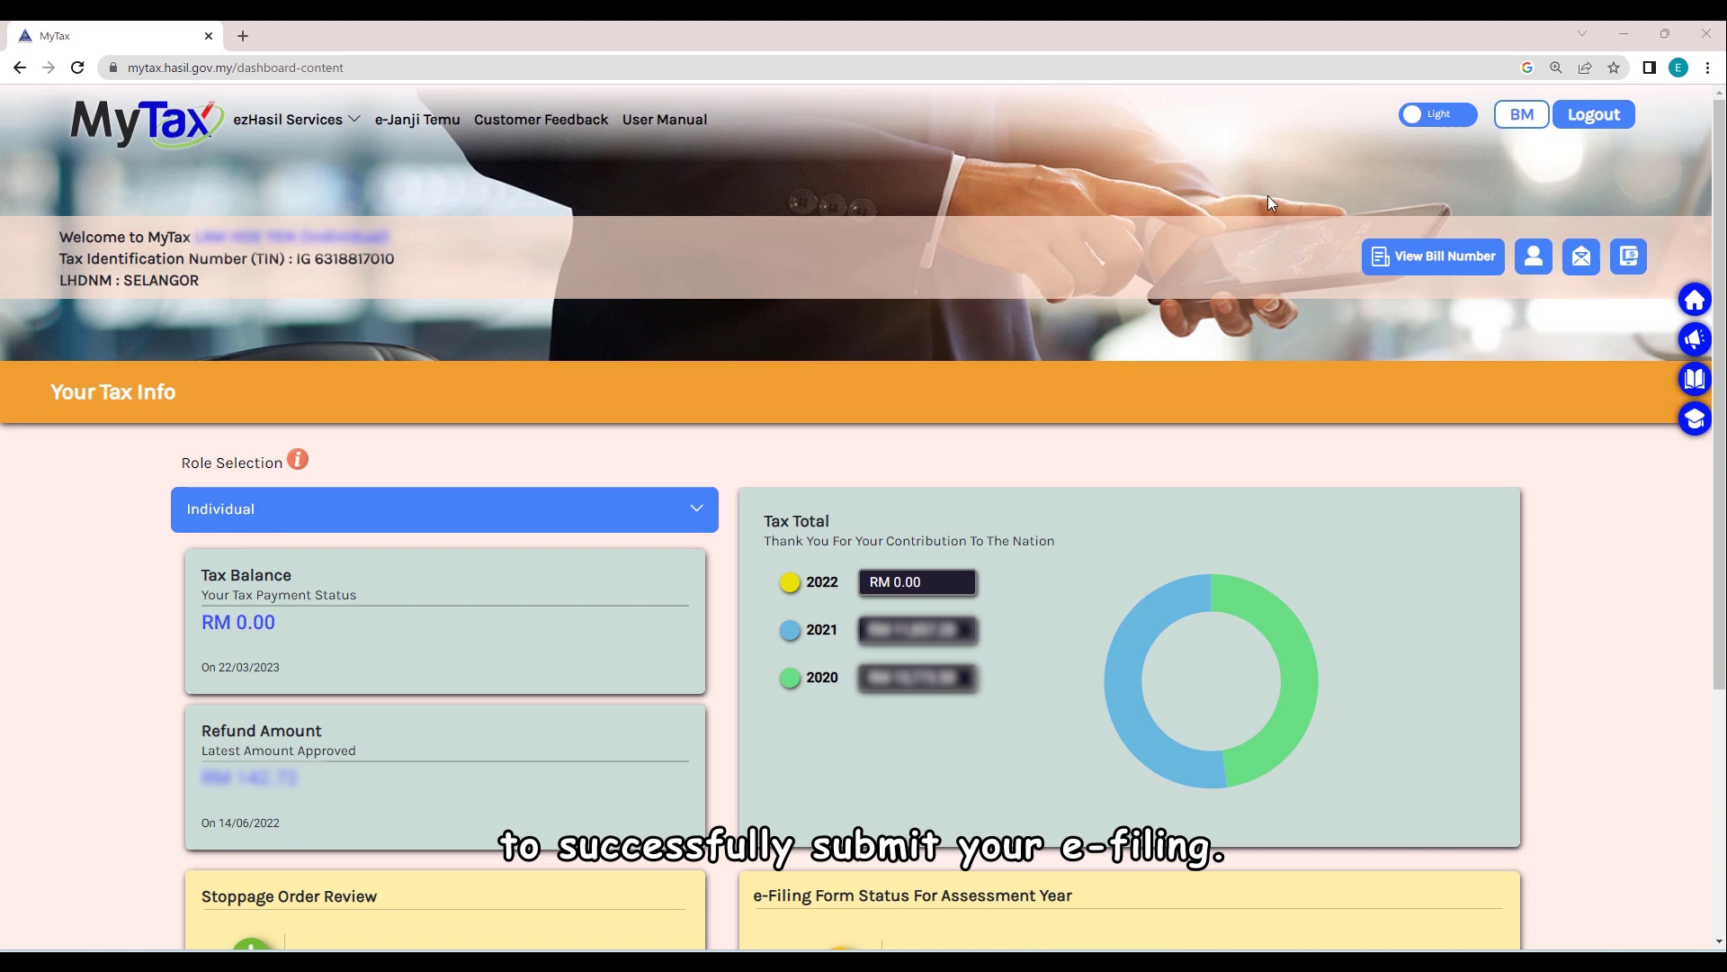
Step: Start Form e-E for assessment year 2022 from e-Filing, accepting the suggested tax number
left_click(330, 121)
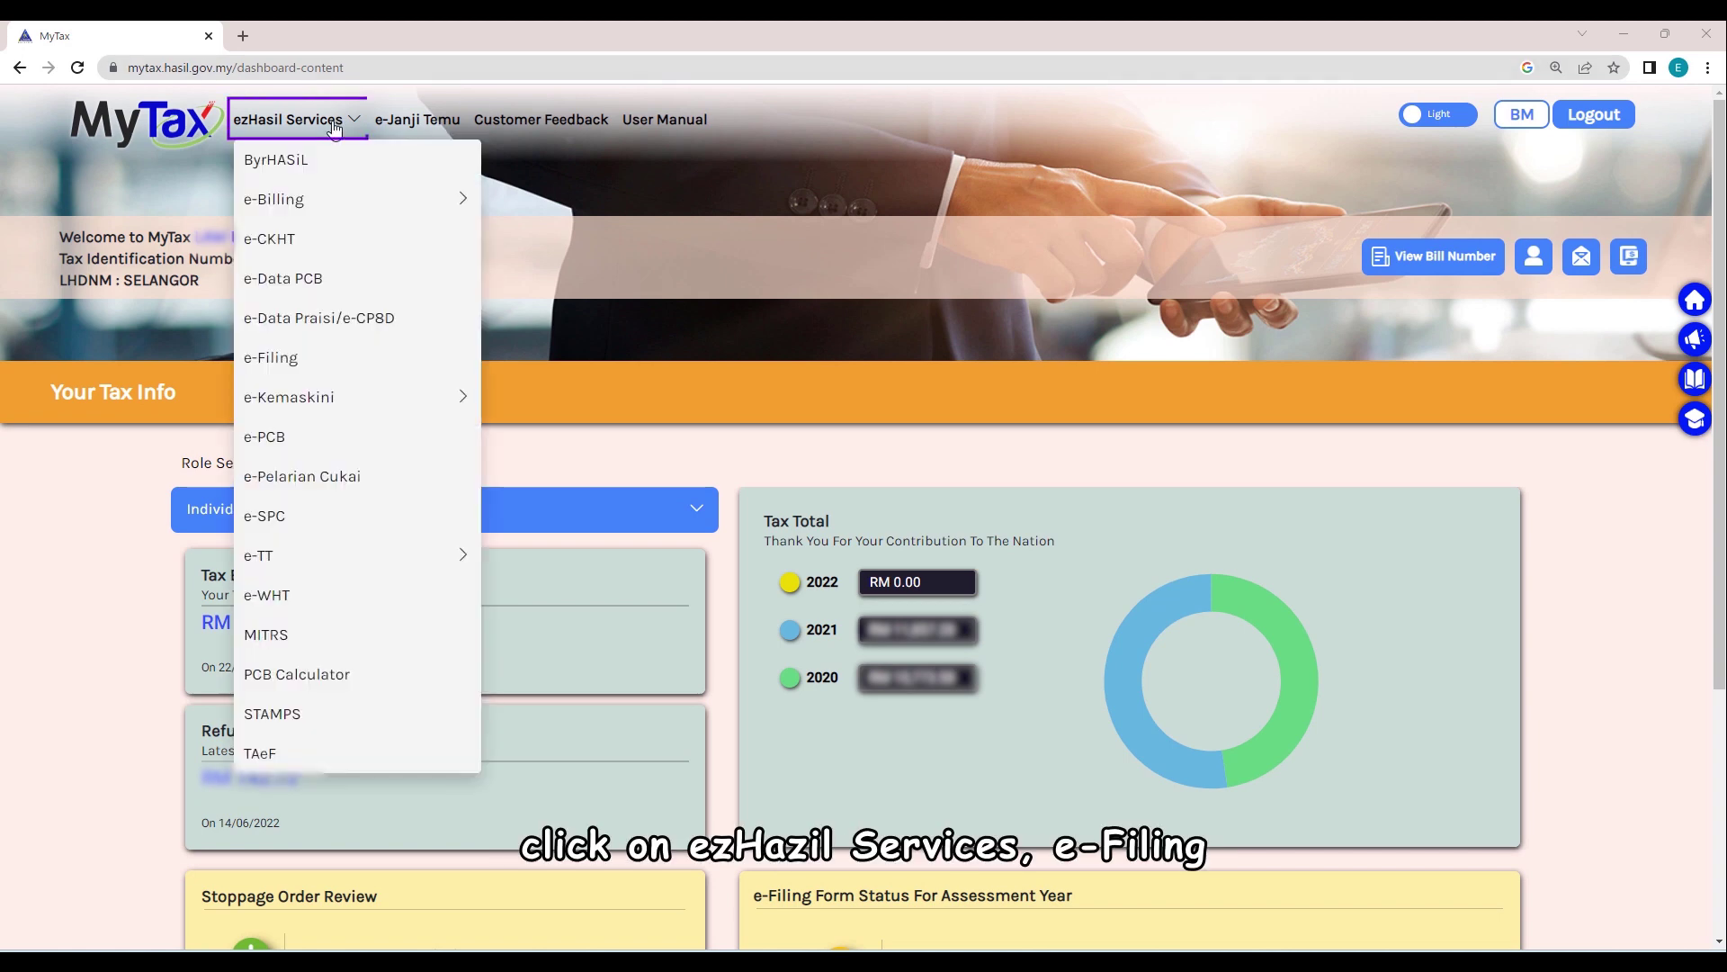
left_click(328, 358)
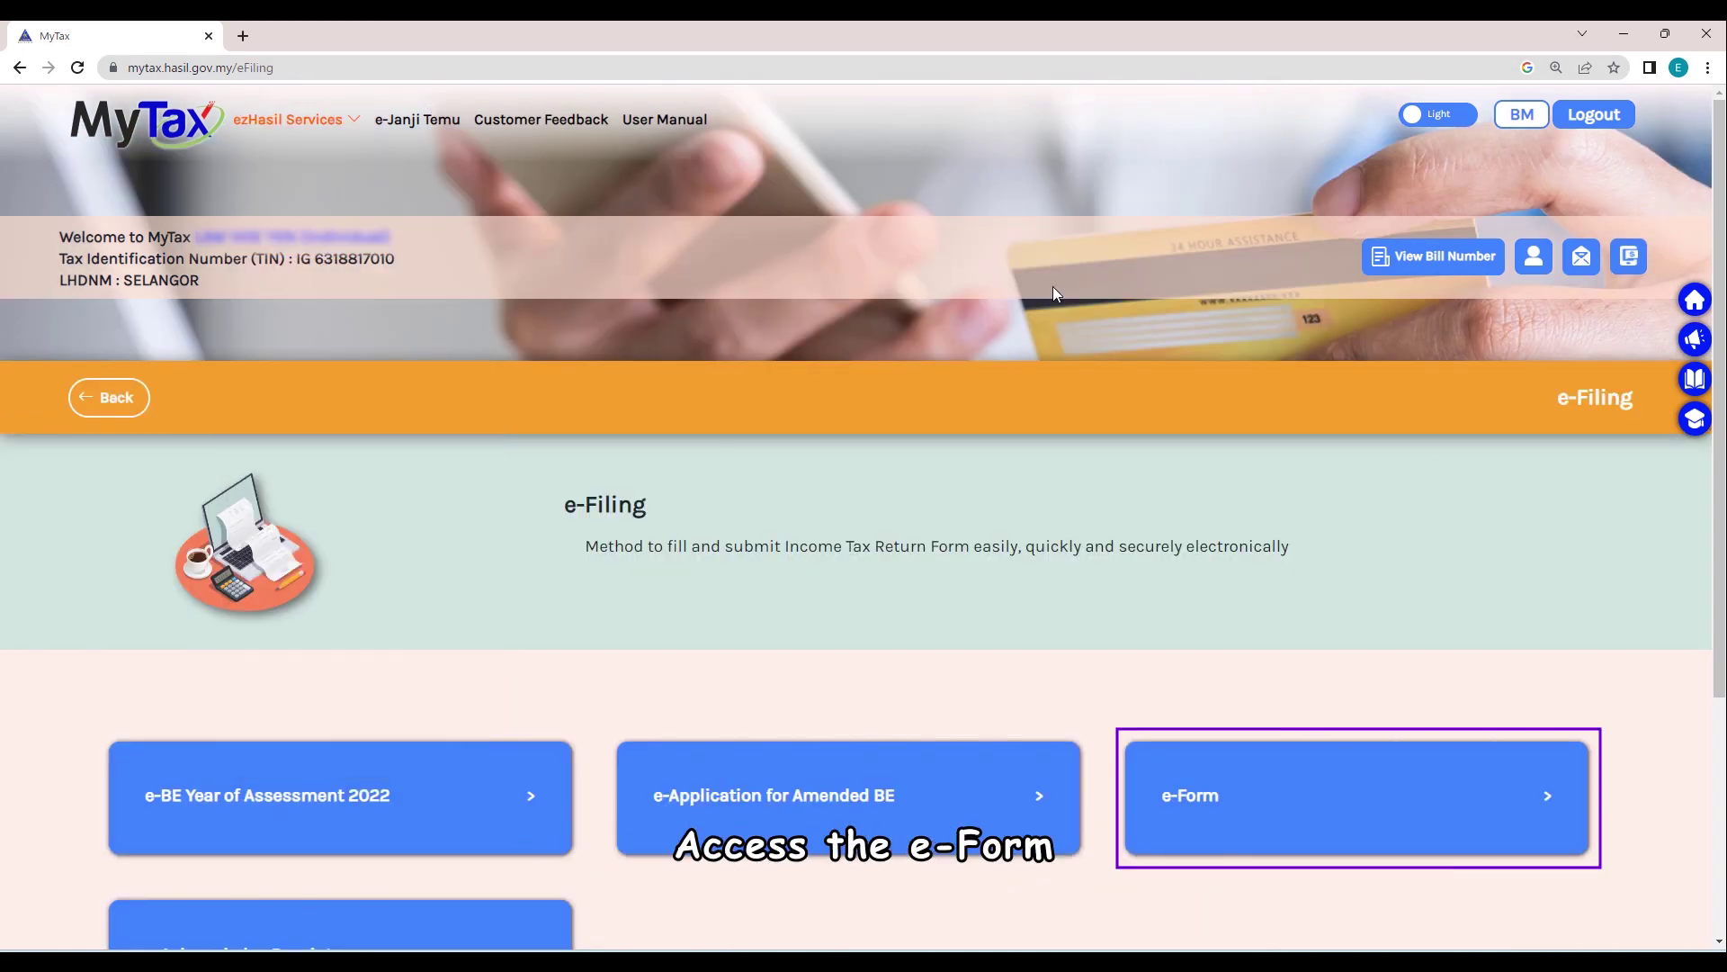
left_click(1442, 797)
scroll(1233, 802, "down", 3)
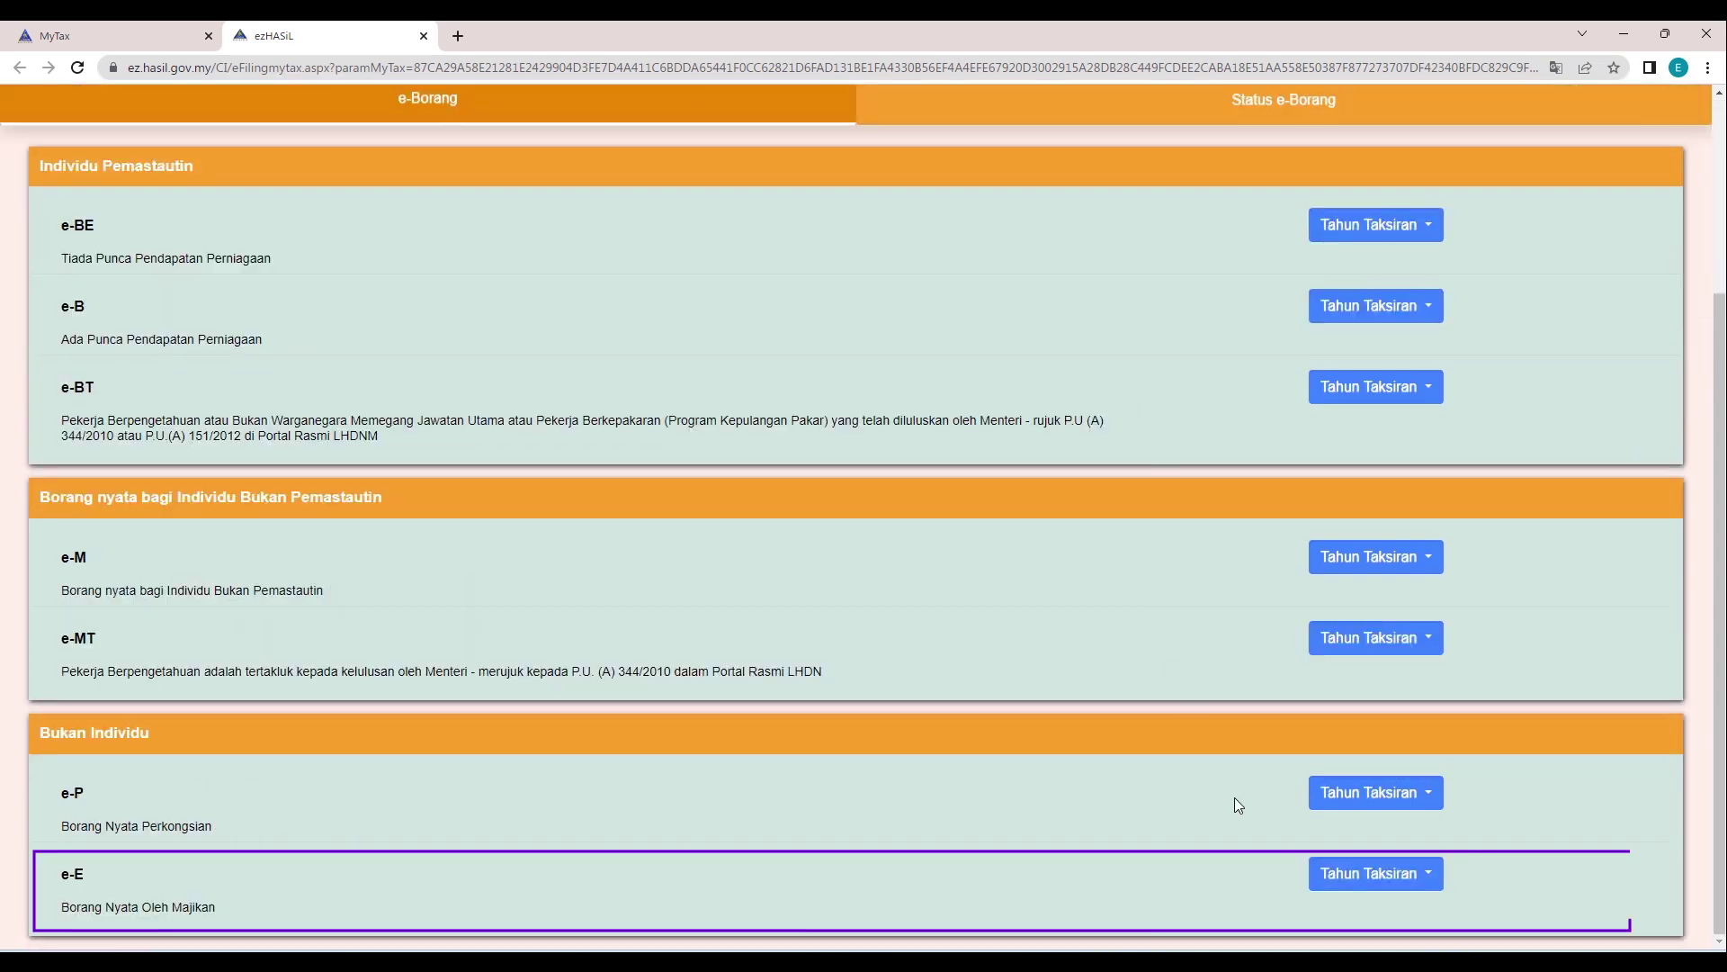
left_click(1360, 877)
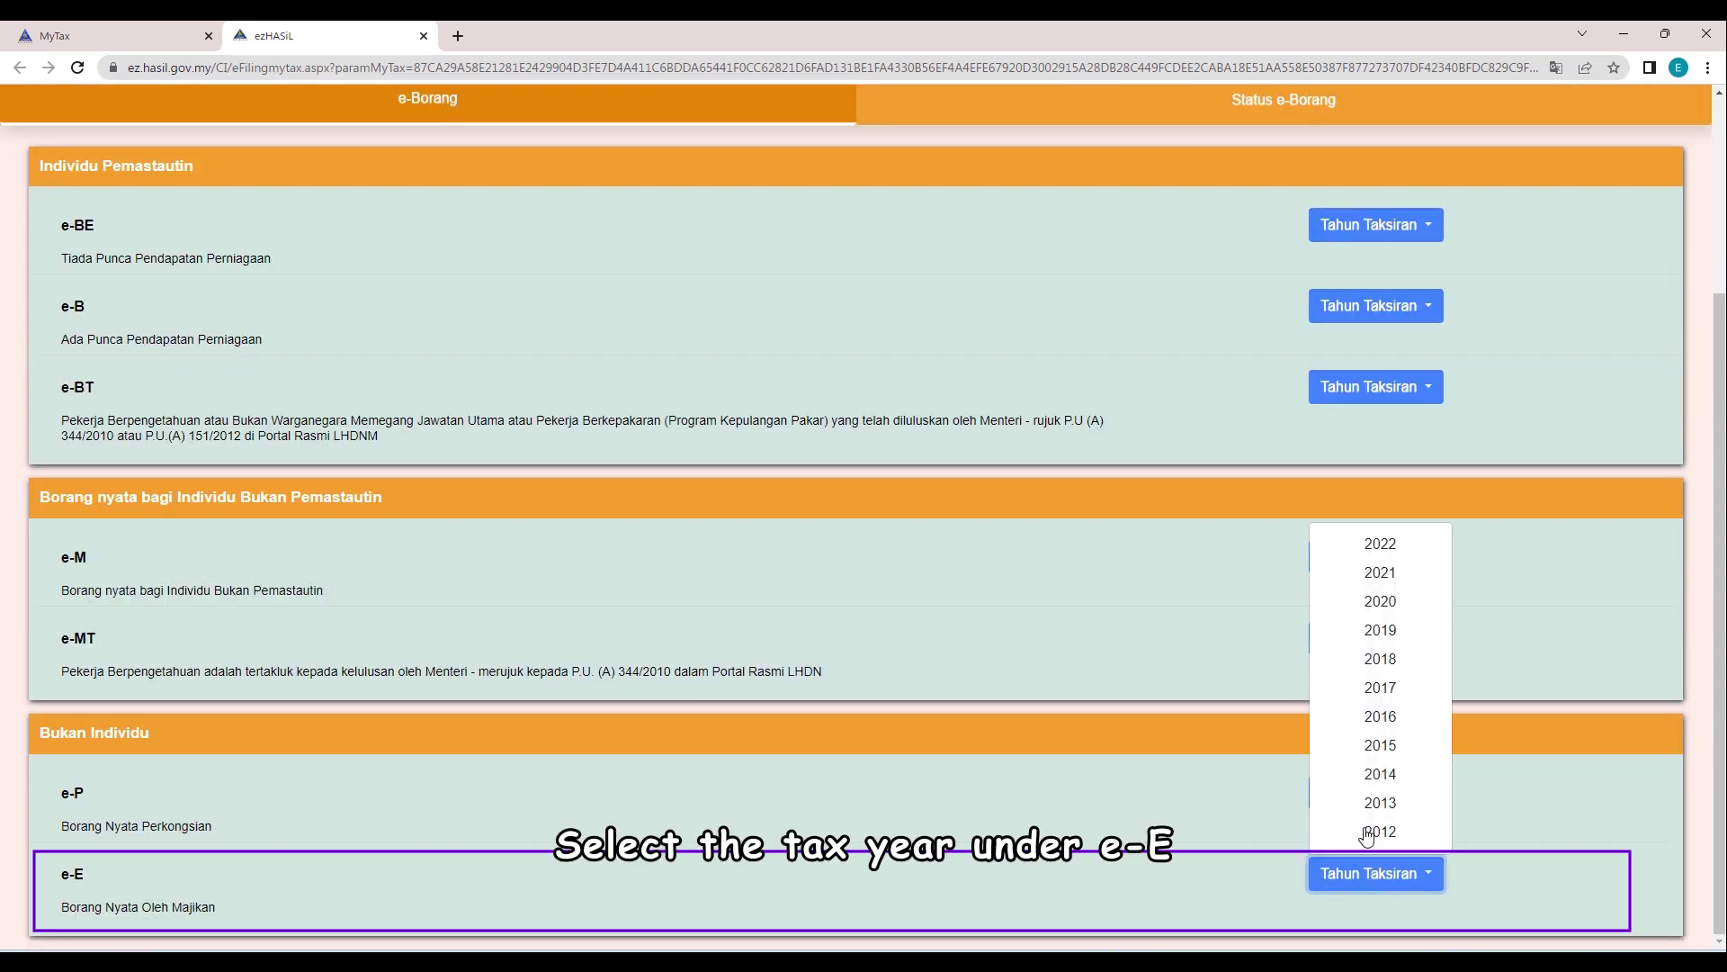
left_click(1411, 545)
left_click(1228, 582)
left_click(1208, 626)
left_click(906, 640)
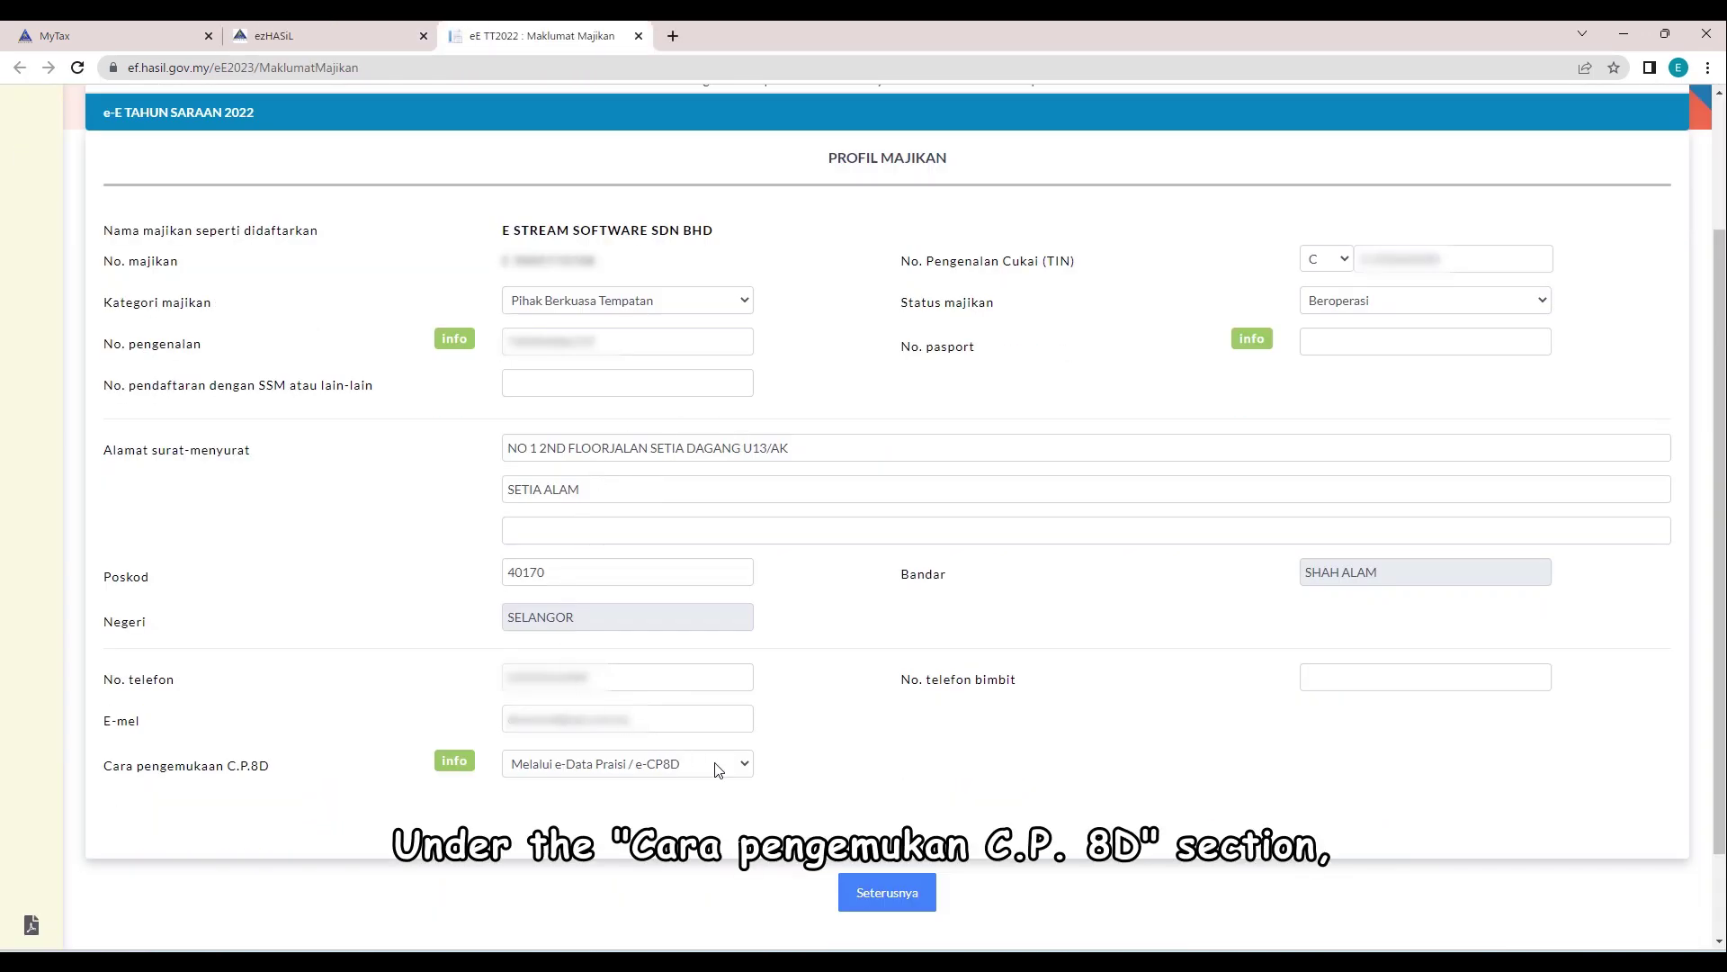
Step: Keep 'Melalui e-Data Praisi / e-CP8D' as the C.P.8D submission method and continue
left_click(717, 770)
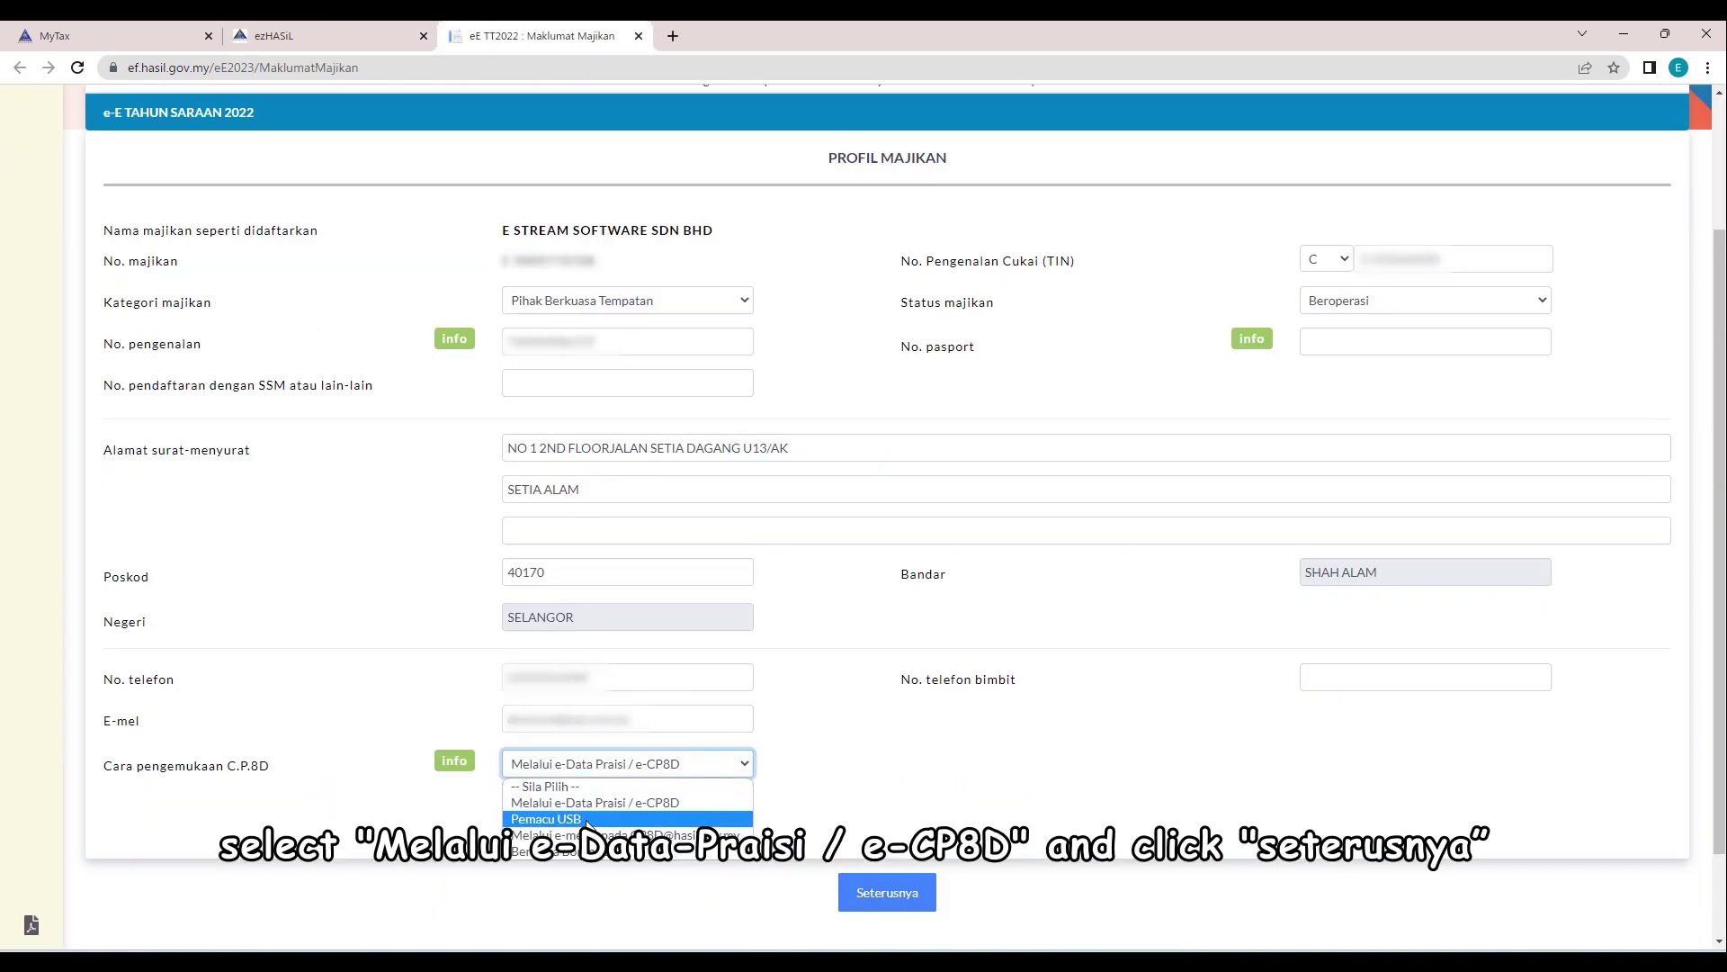
left_click(659, 805)
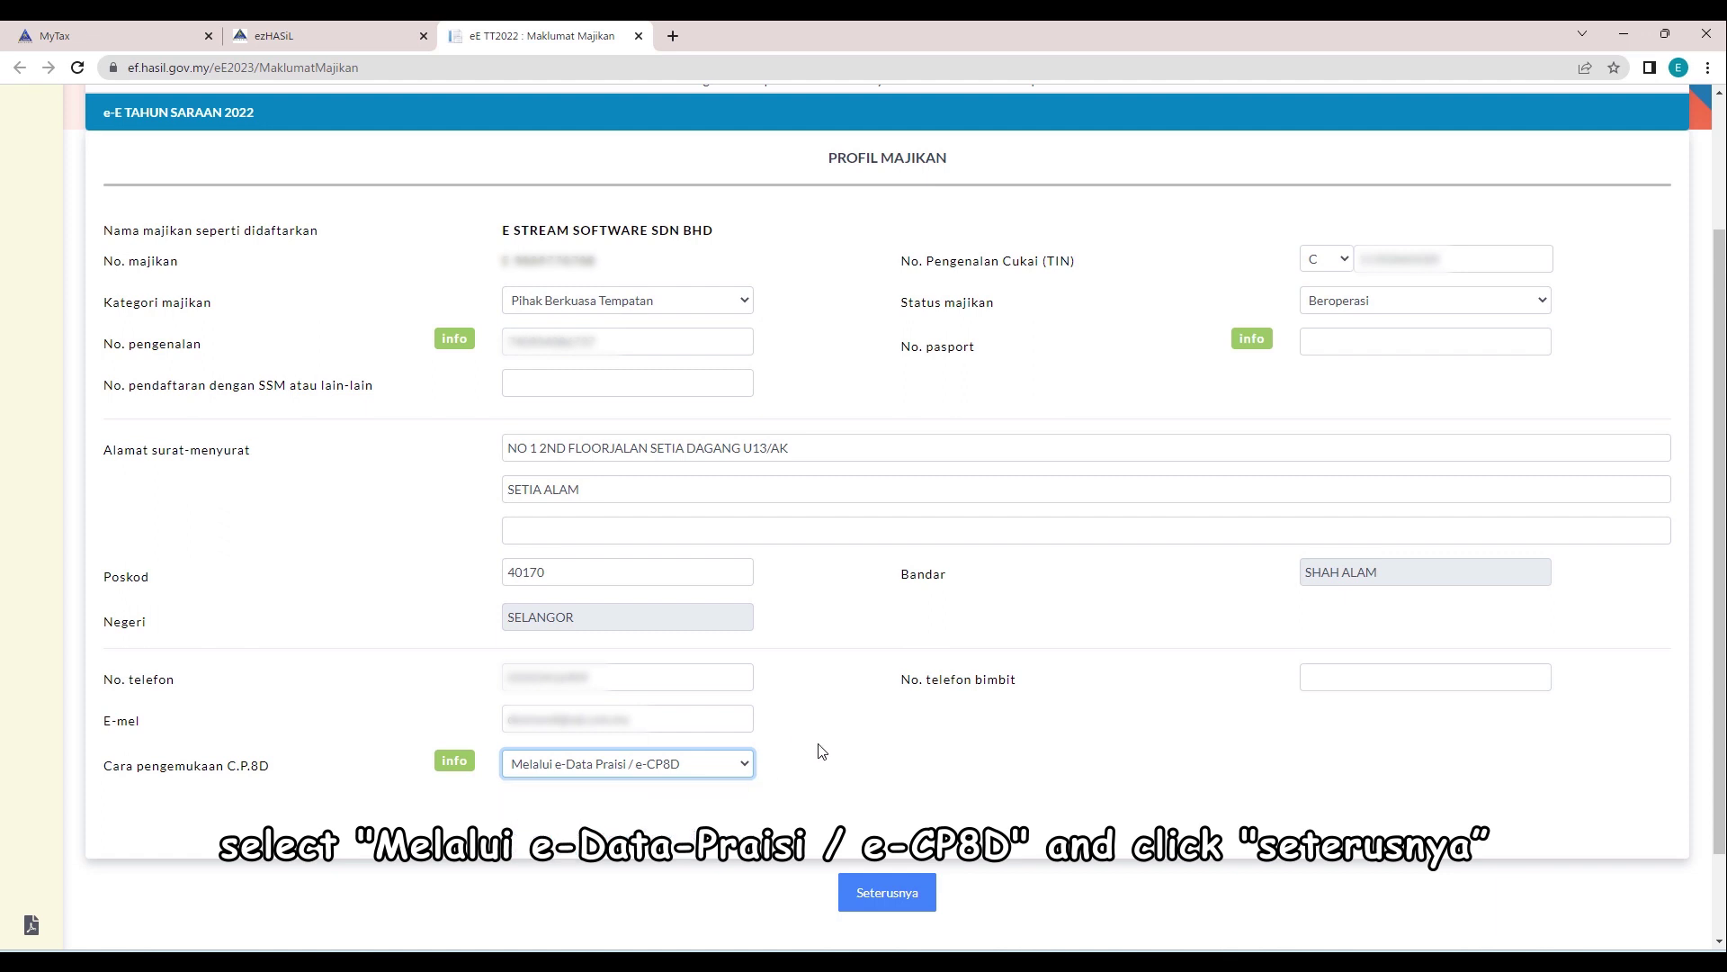
left_click(887, 892)
type("23")
Step: Enter employee counts 23, 6, 22 and 5, then pass the C.P.8D statement to the declaration
left_click(514, 453)
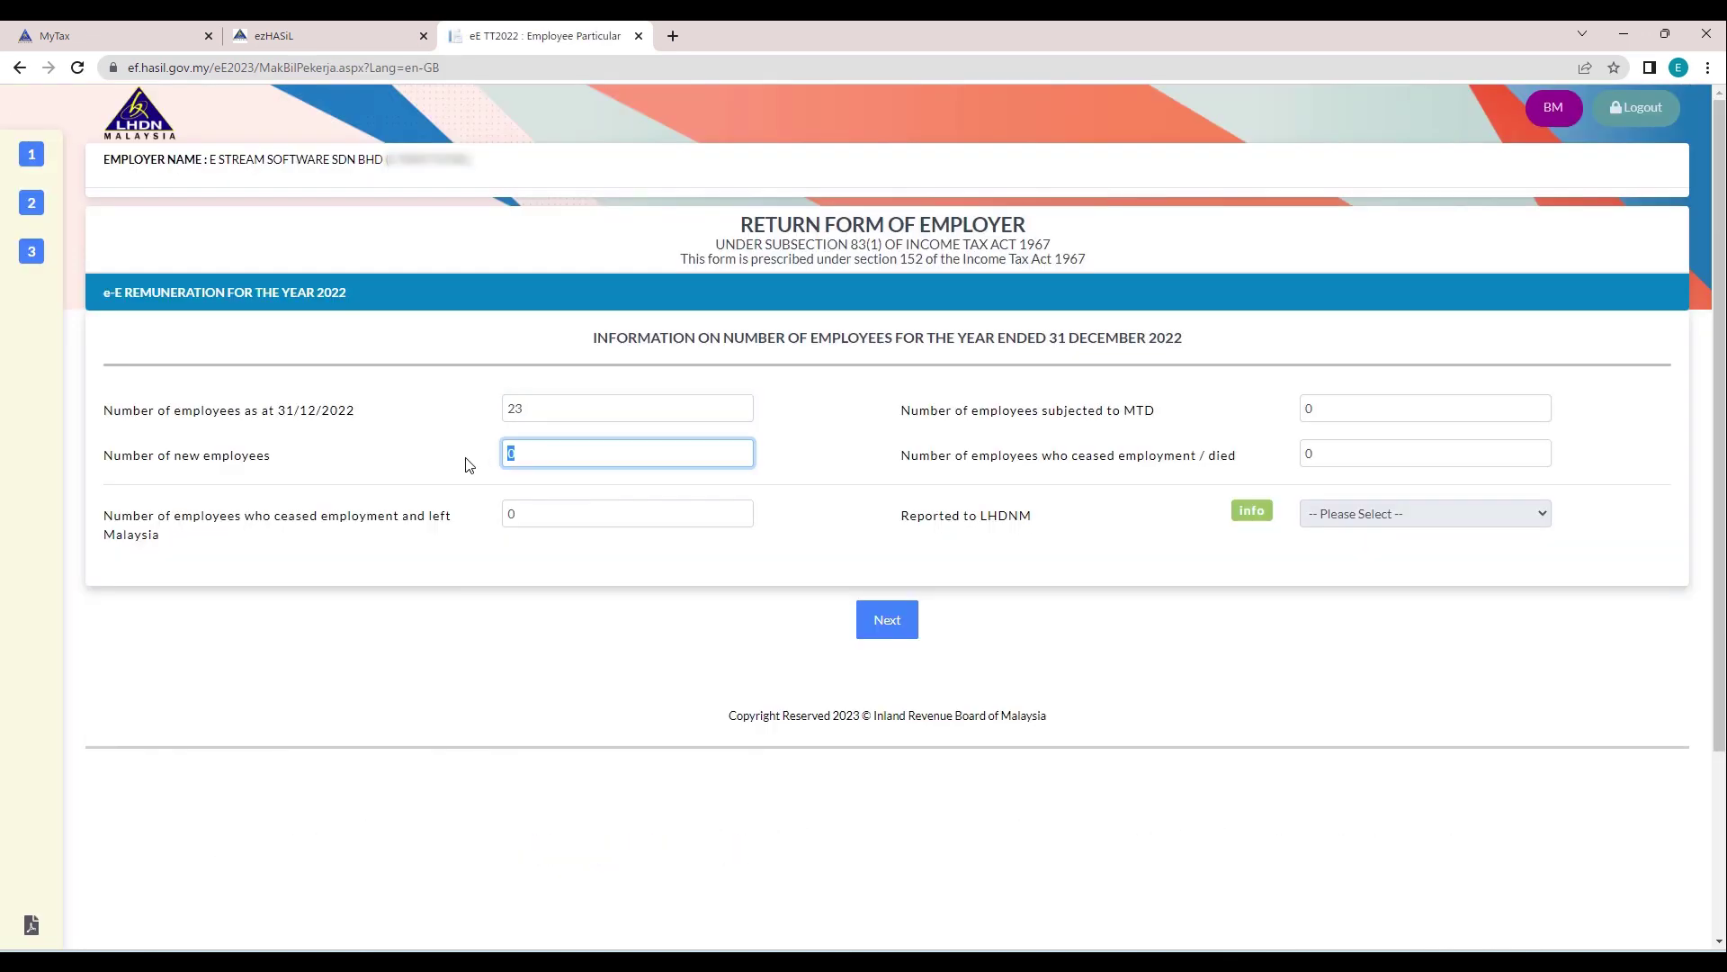
type("6")
left_click(1343, 408)
type("22")
left_click(1343, 454)
type("5")
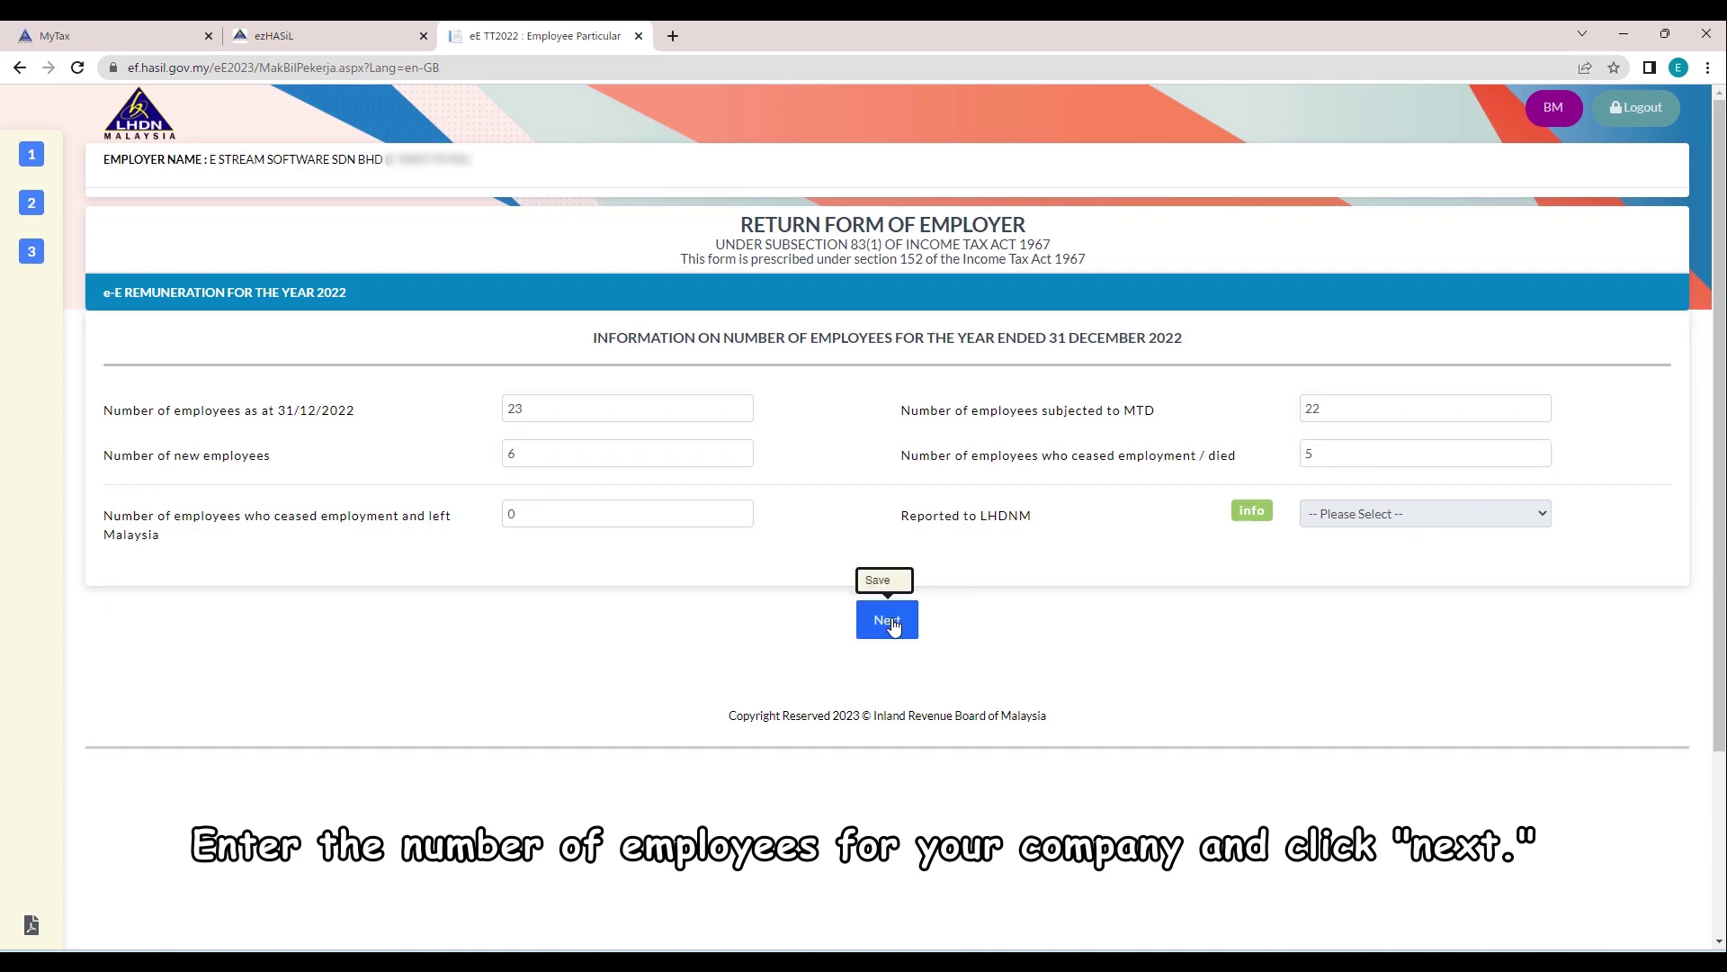
left_click(892, 620)
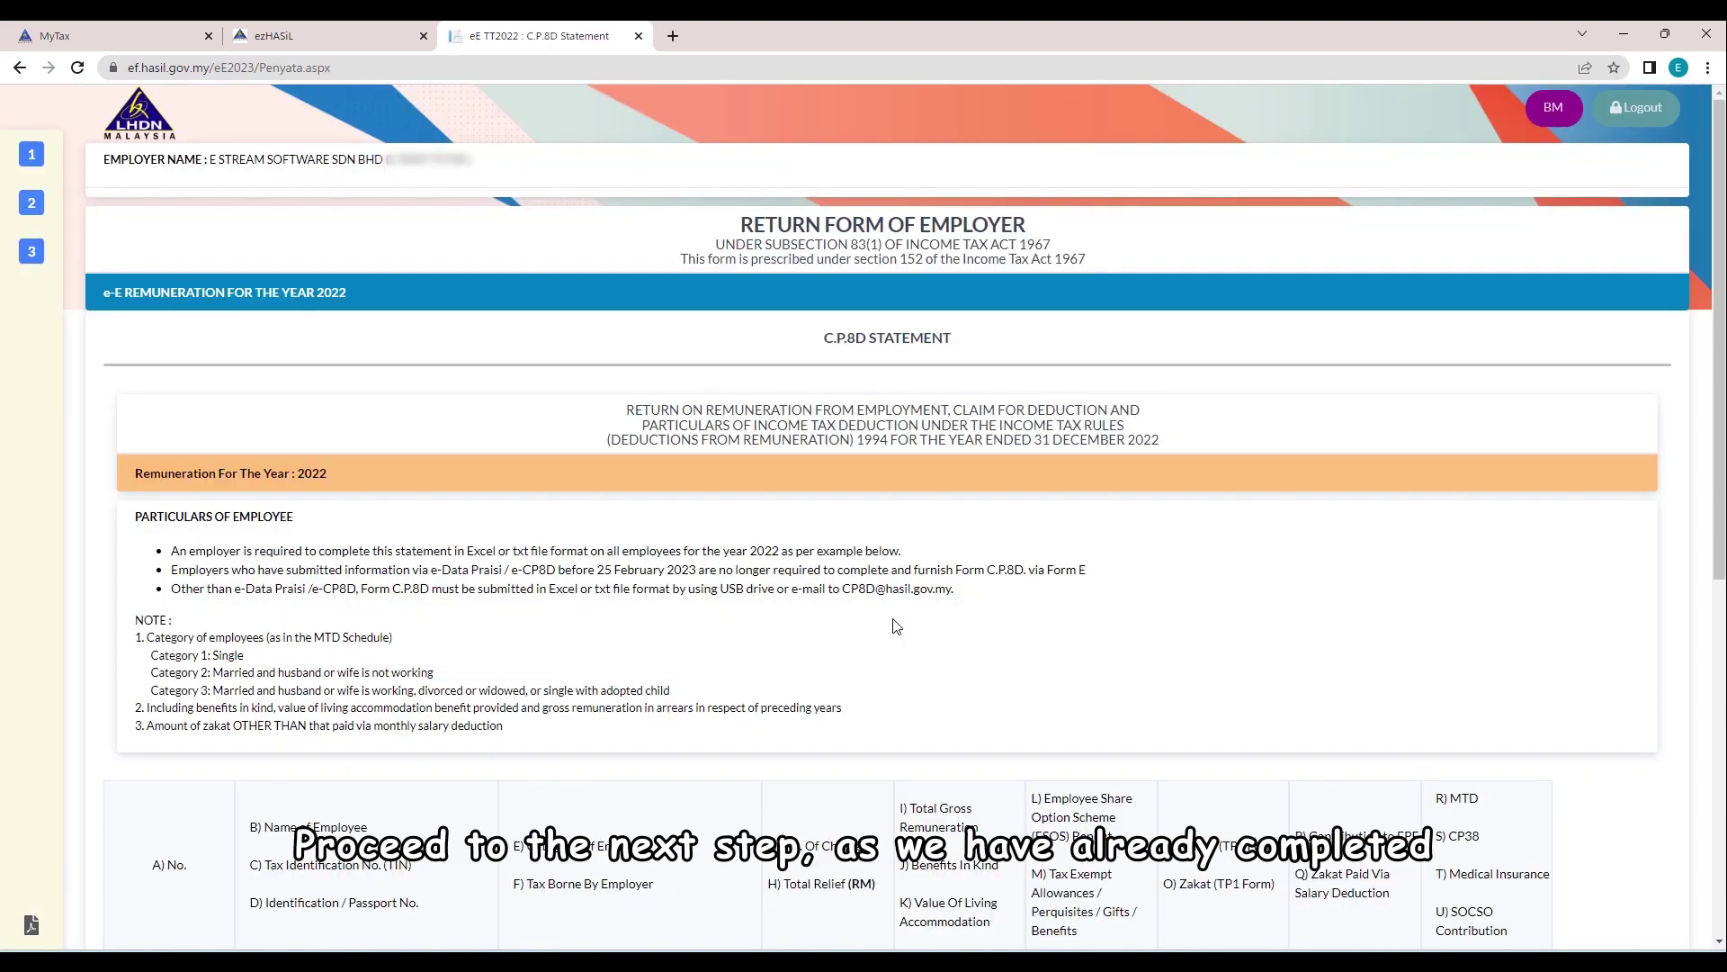
scroll(929, 551, "down", 2)
scroll(929, 550, "down", 4)
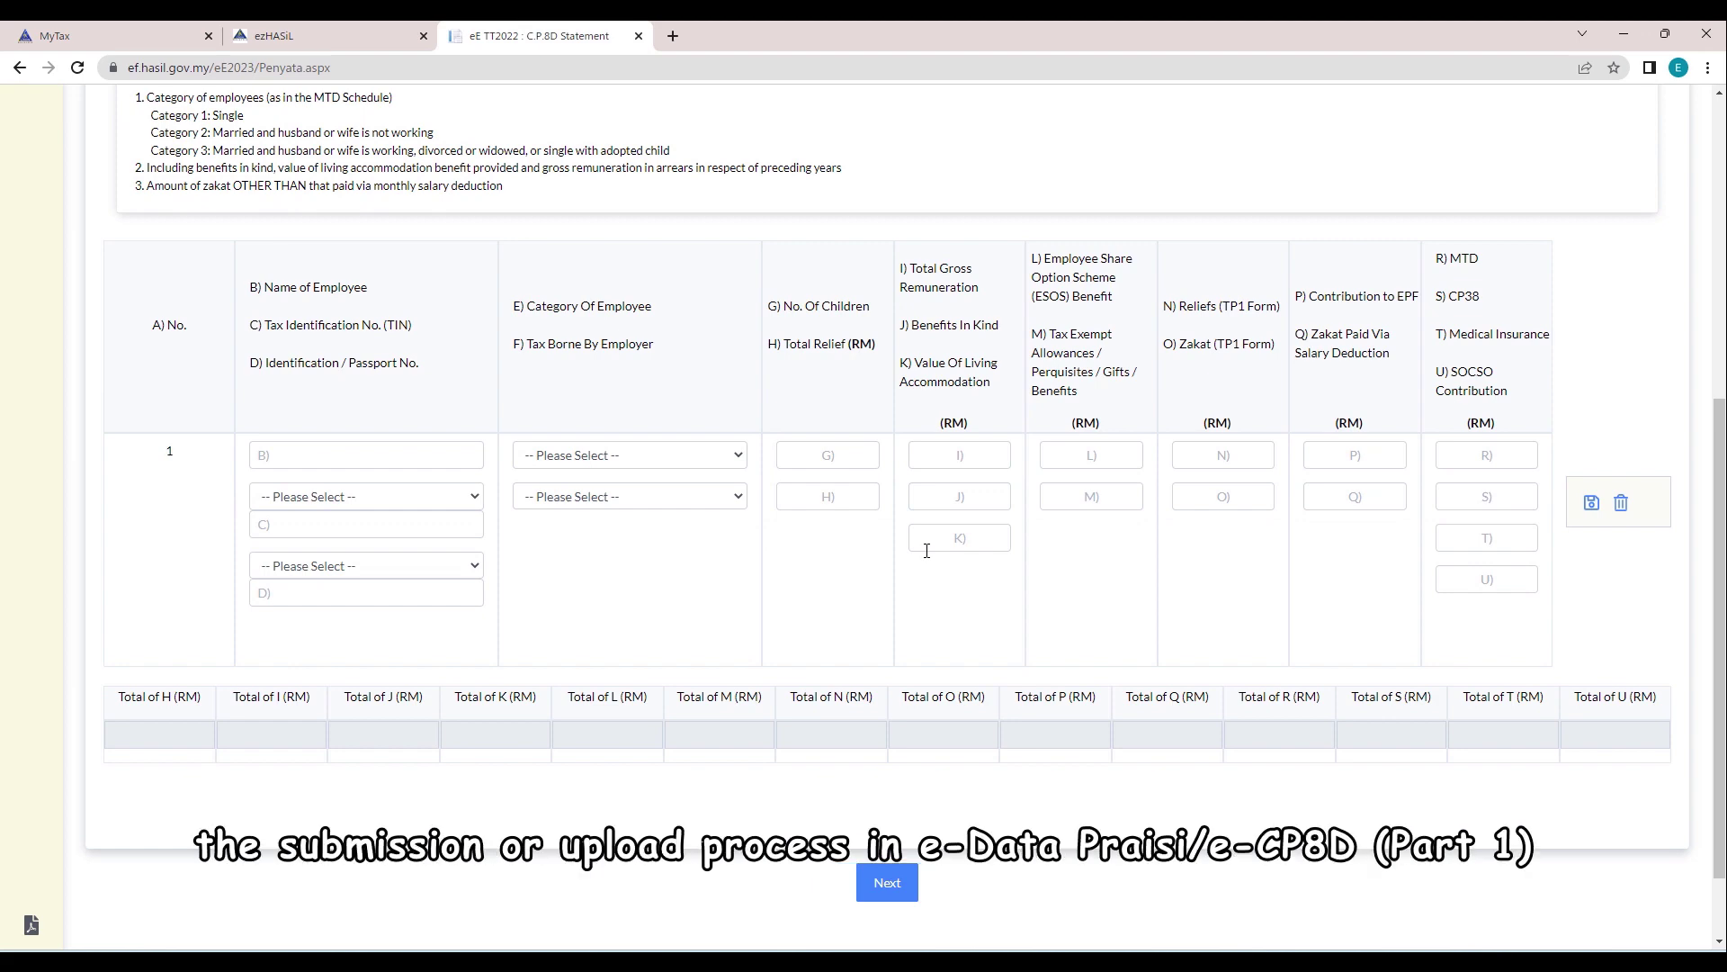
left_click(887, 883)
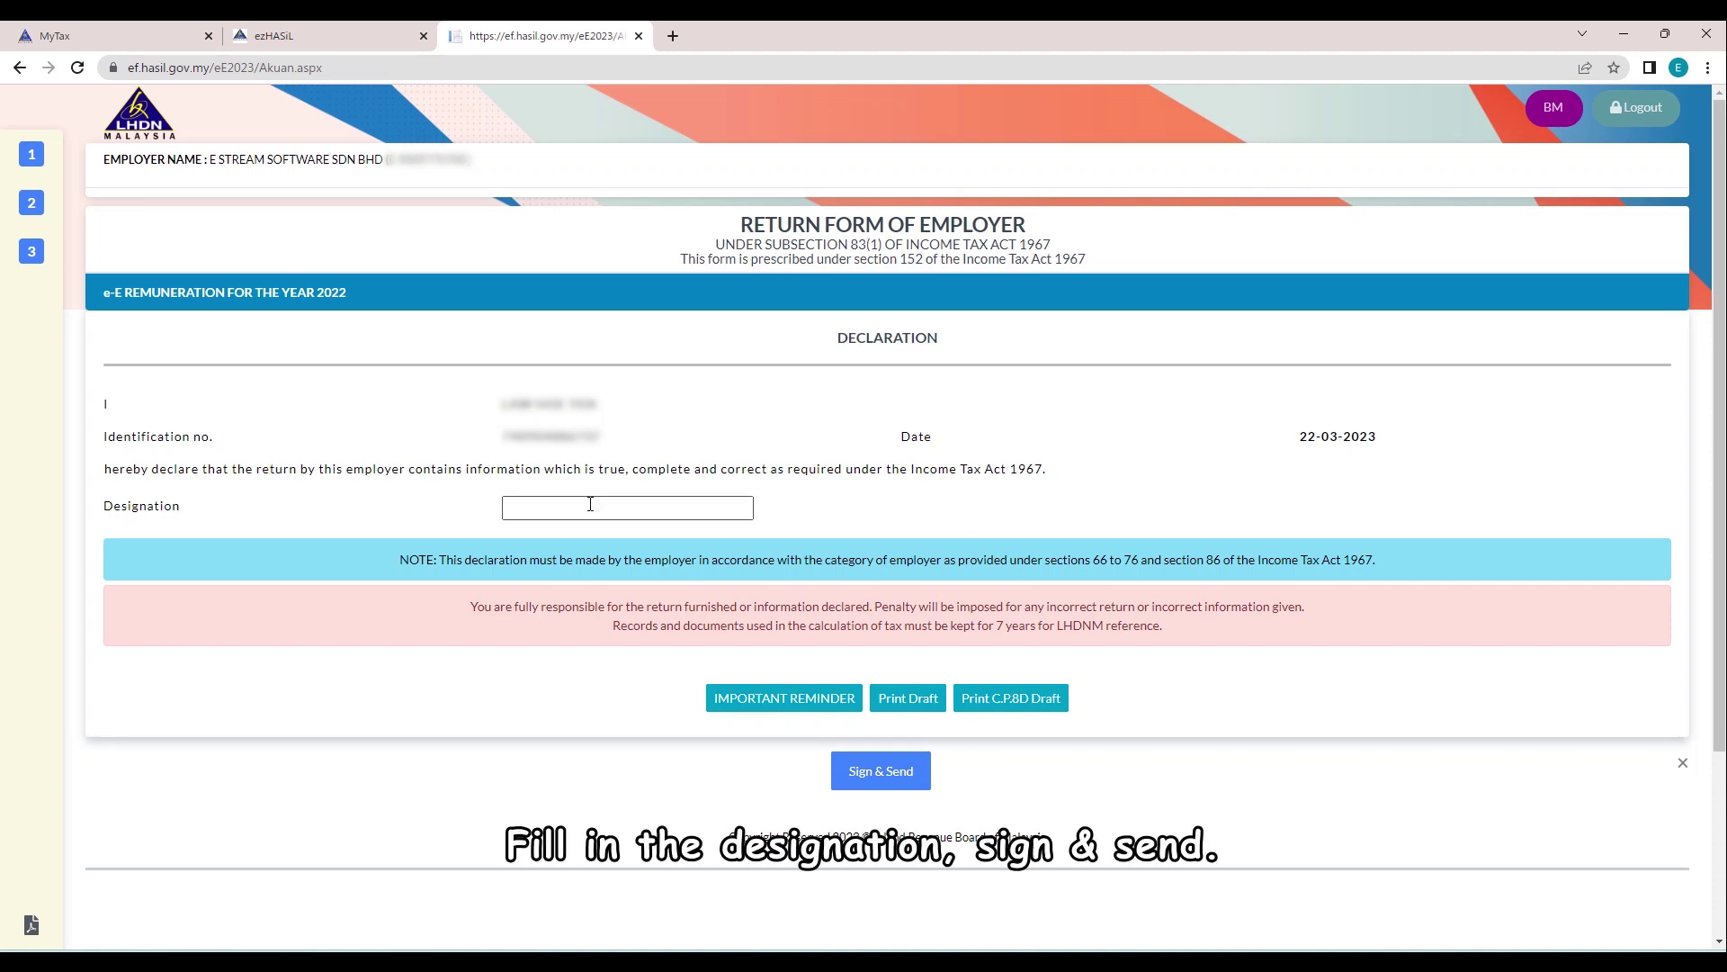
type("Director")
Step: Sign and send the 2022 e-E with ID and password, then open the printable e-E copy
left_click(899, 780)
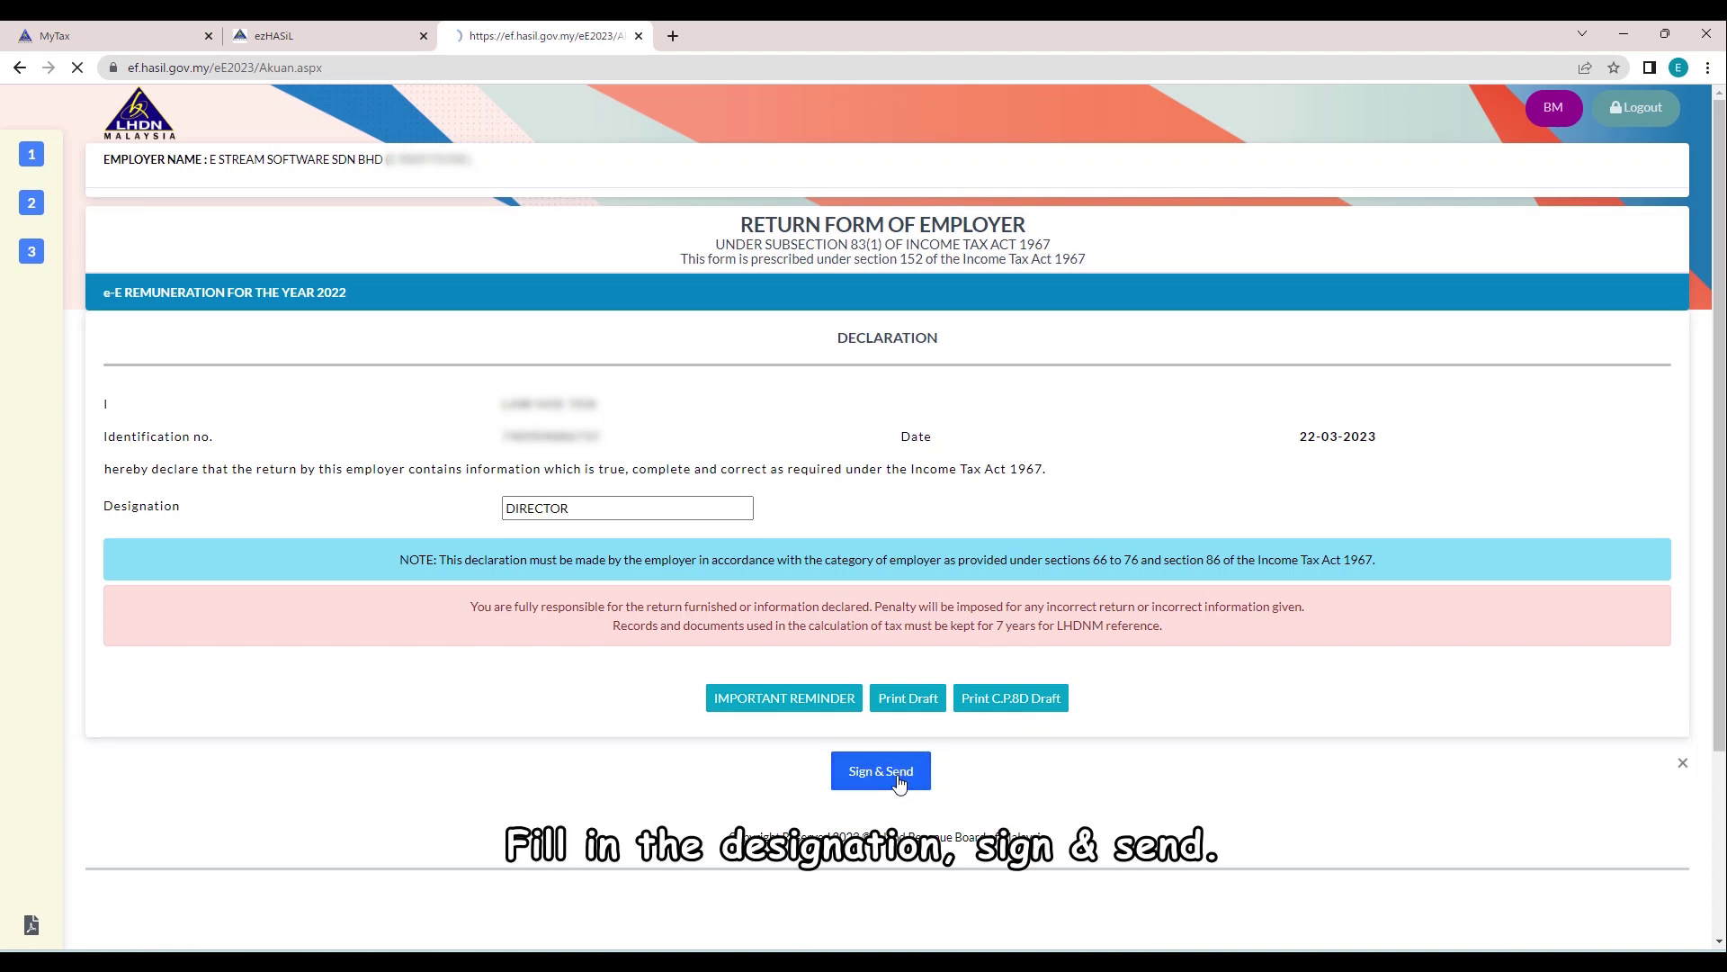
left_click(910, 253)
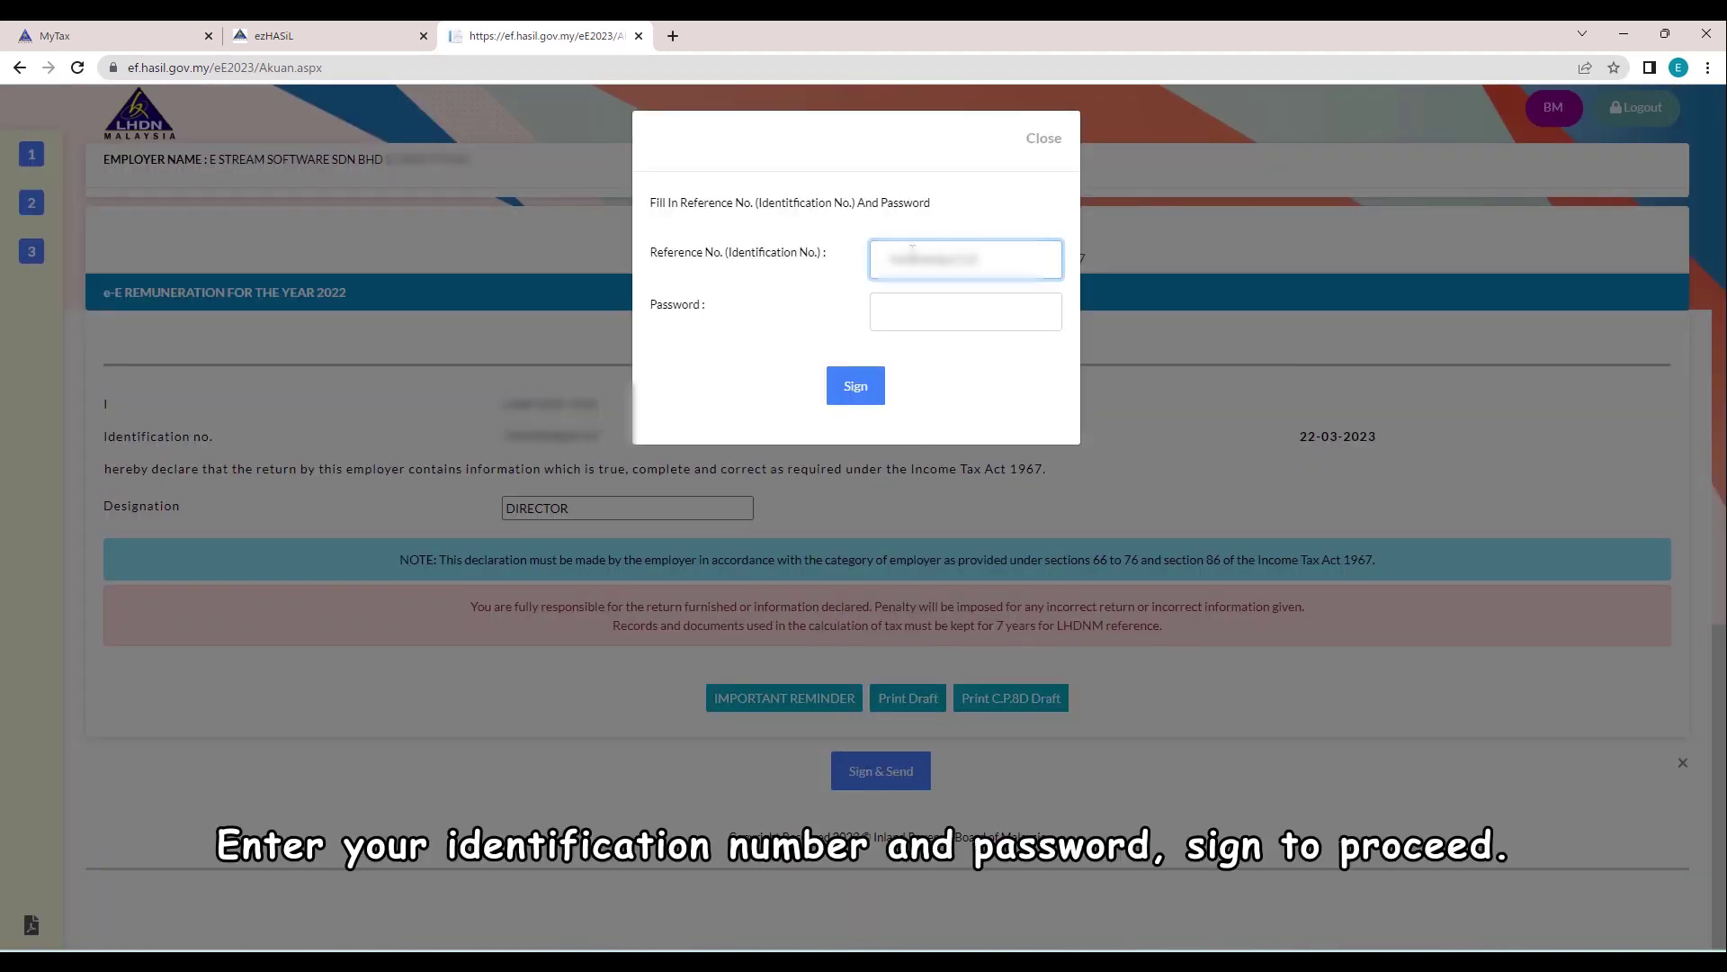
left_click(892, 311)
type("*********")
left_click(864, 392)
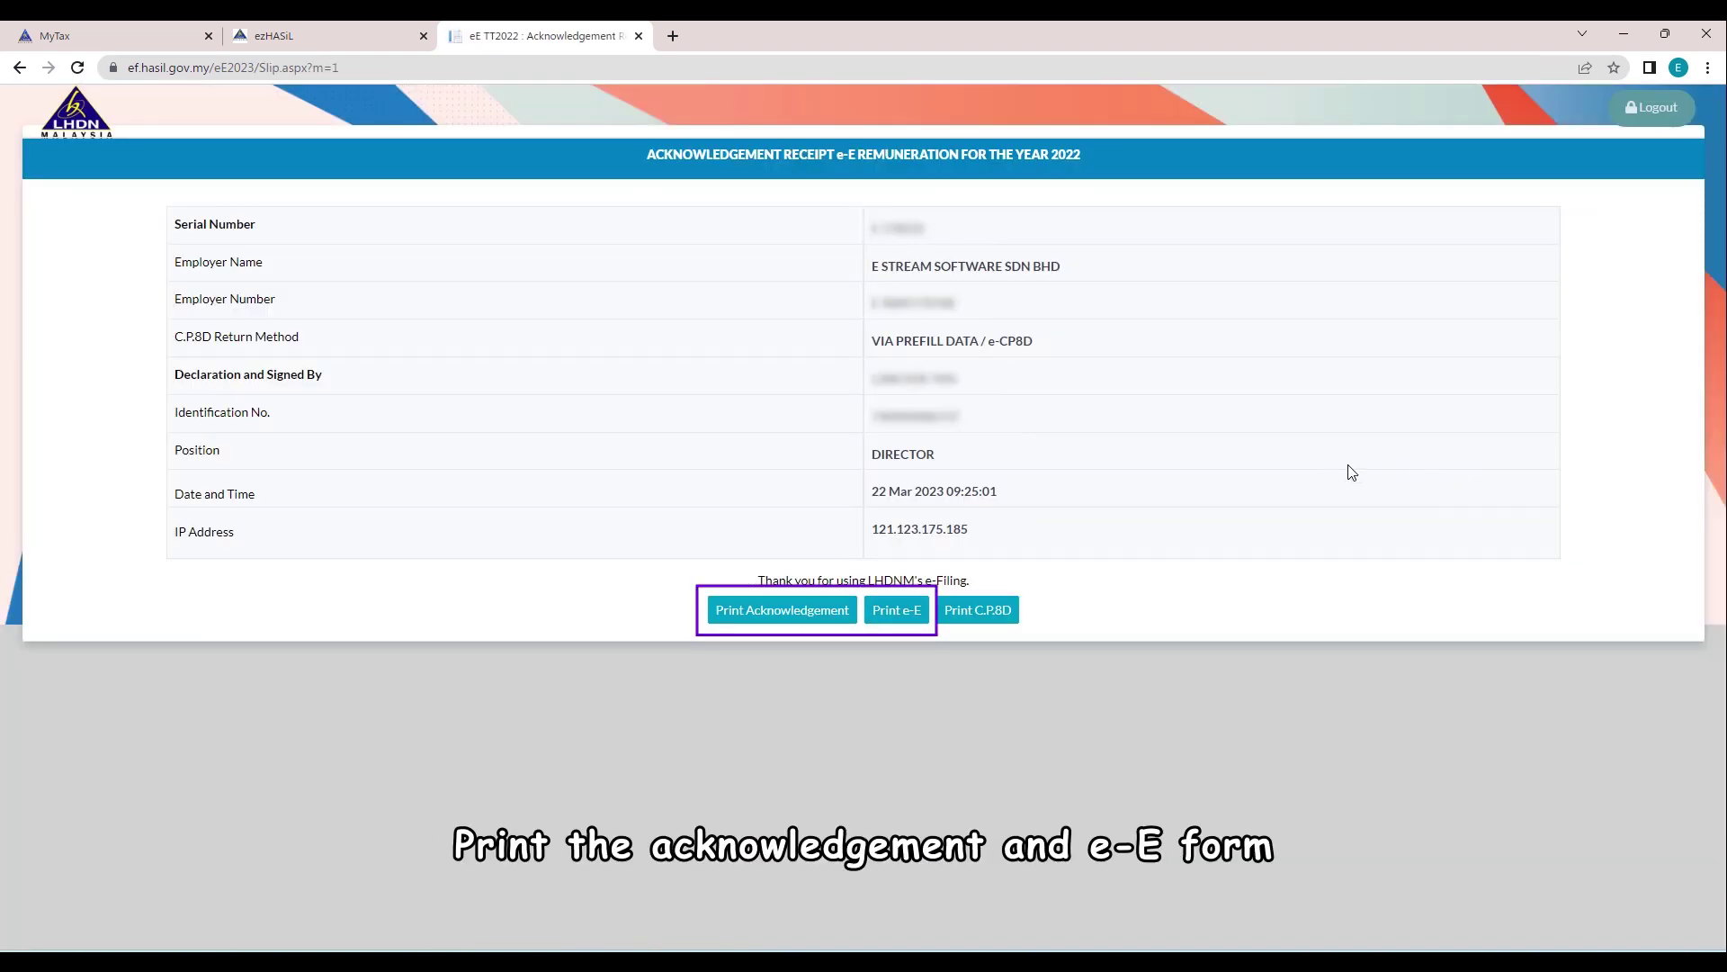
left_click(900, 621)
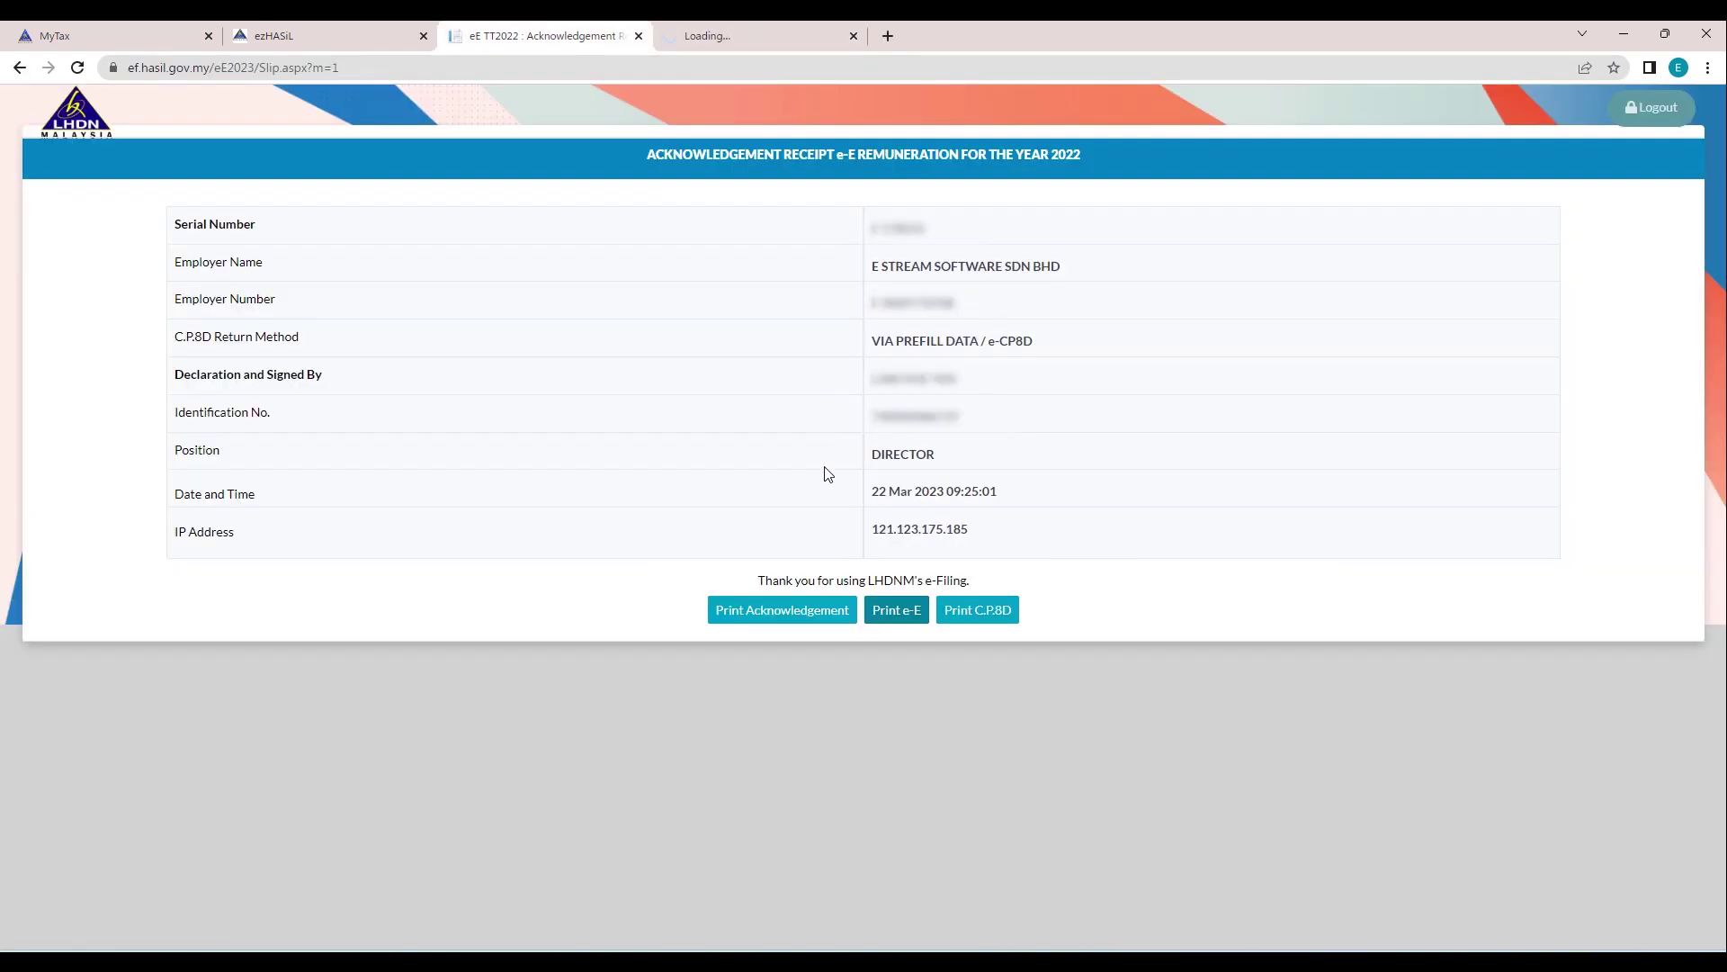